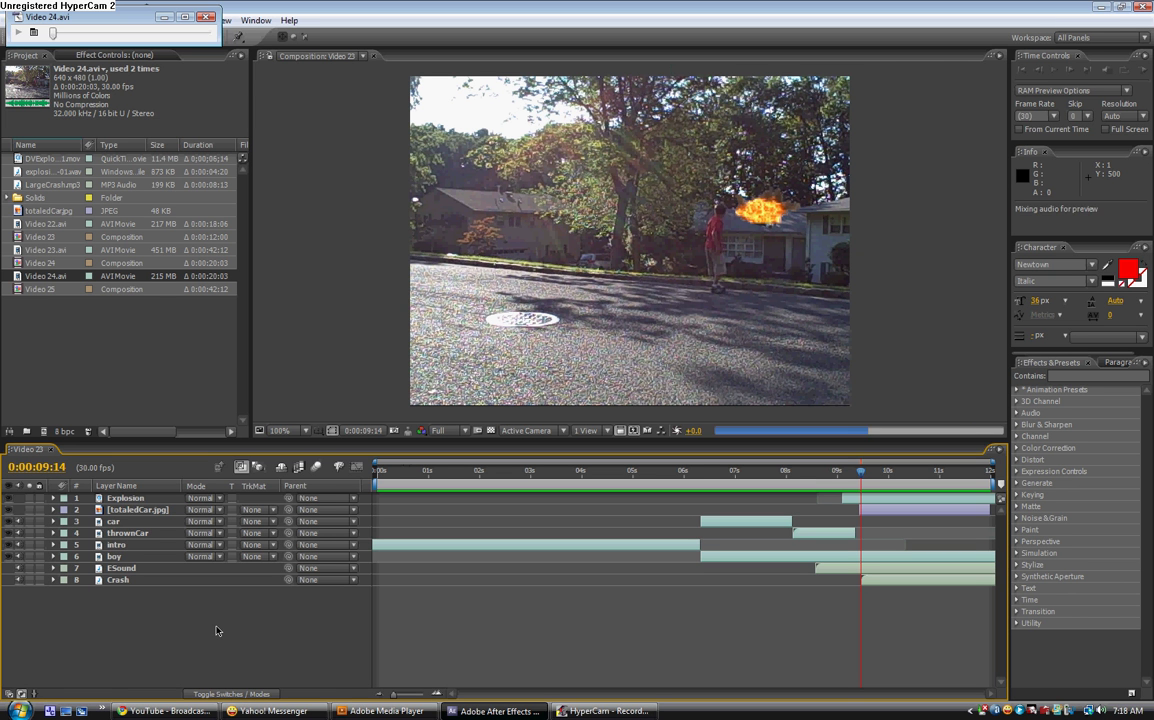
# Preview the composite, then step back to the frame showing the car.
pyautogui.press('KP_0')
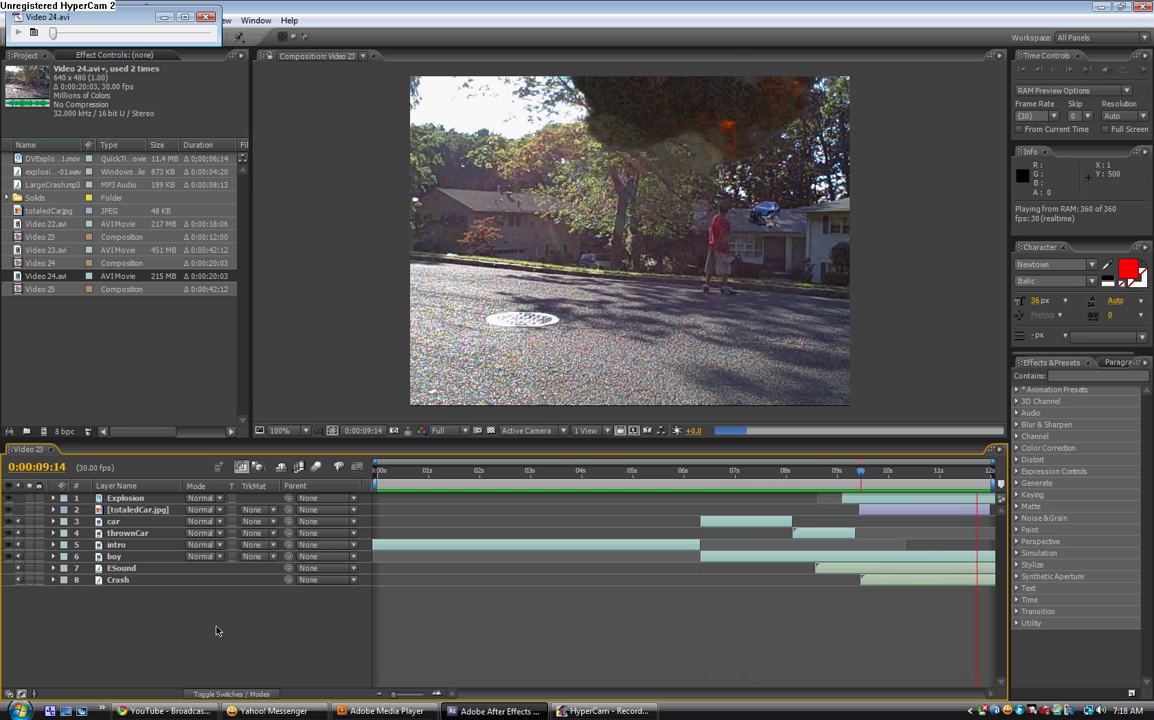
pyautogui.press('space')
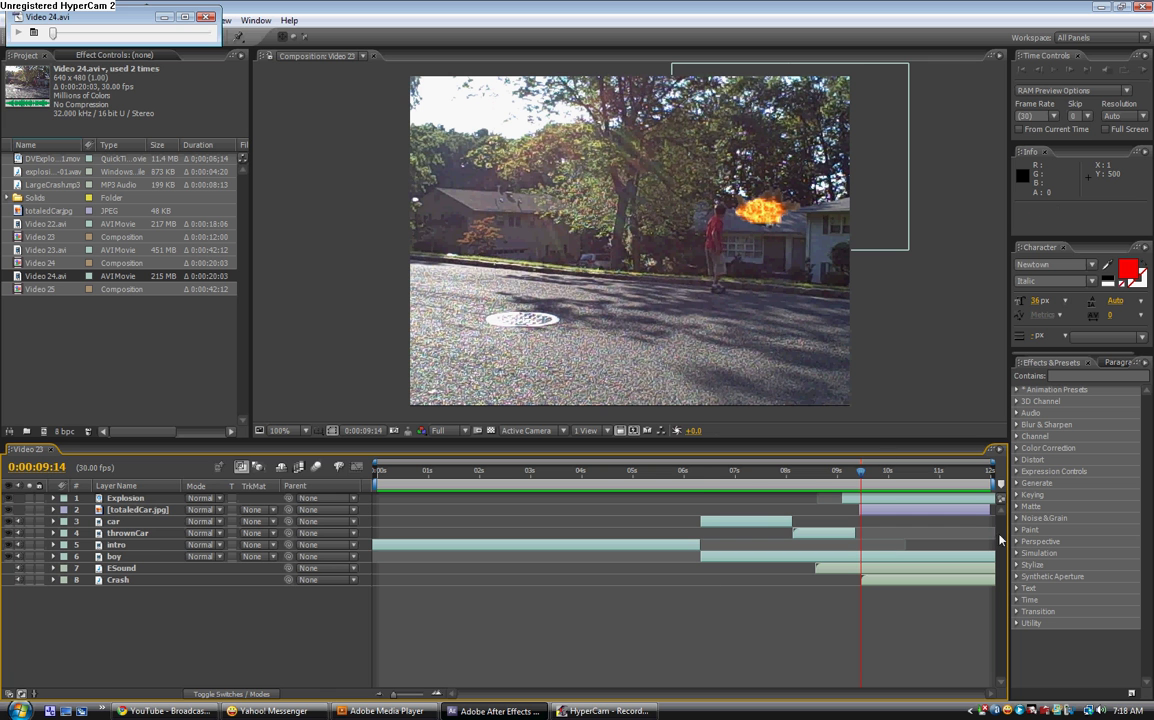
pyautogui.moveTo(701, 477)
pyautogui.mouseDown()
pyautogui.moveTo(883, 480)
pyautogui.moveTo(819, 486)
pyautogui.moveTo(853, 493)
pyautogui.mouseUp()
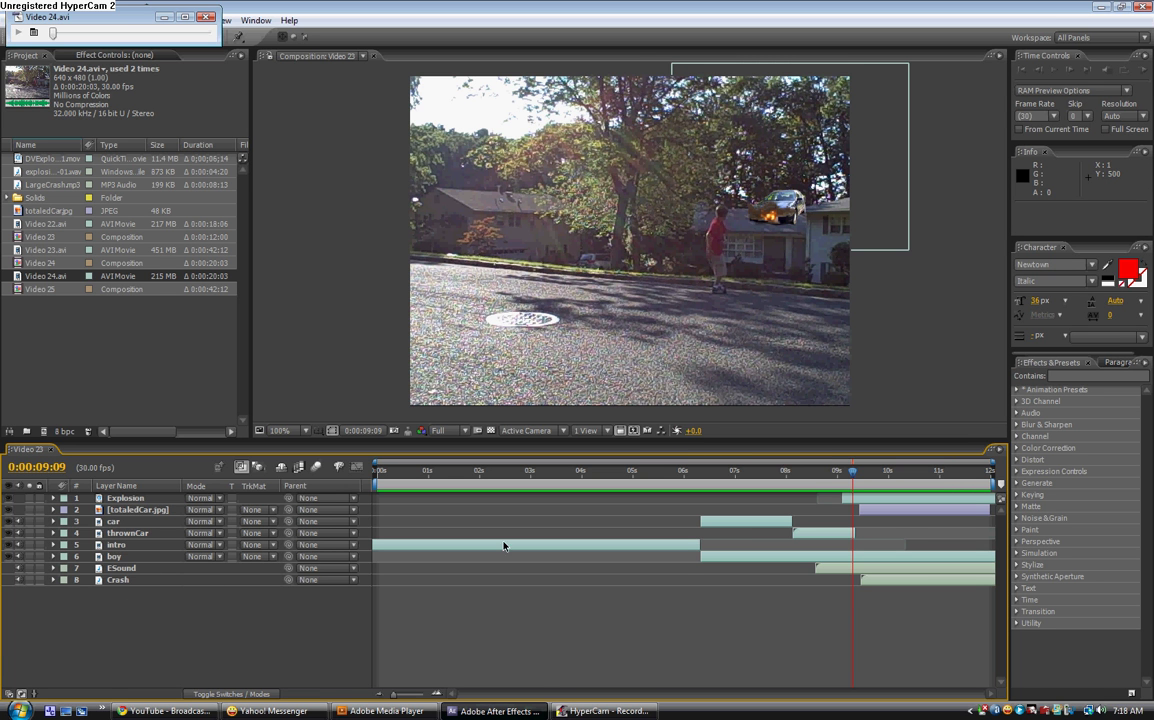
# Create composition Video 26 from Video 24.avi and add Video 23.avi to it.
pyautogui.click(49, 264)
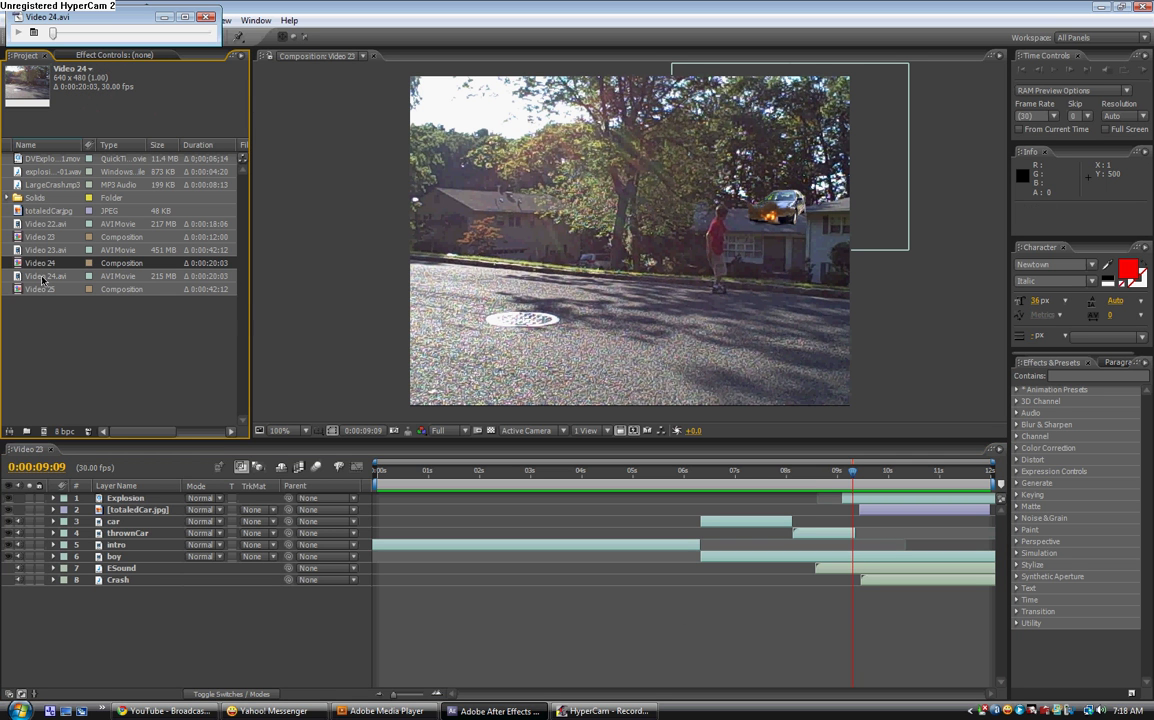
pyautogui.moveTo(42, 277); pyautogui.dragTo(26, 431)
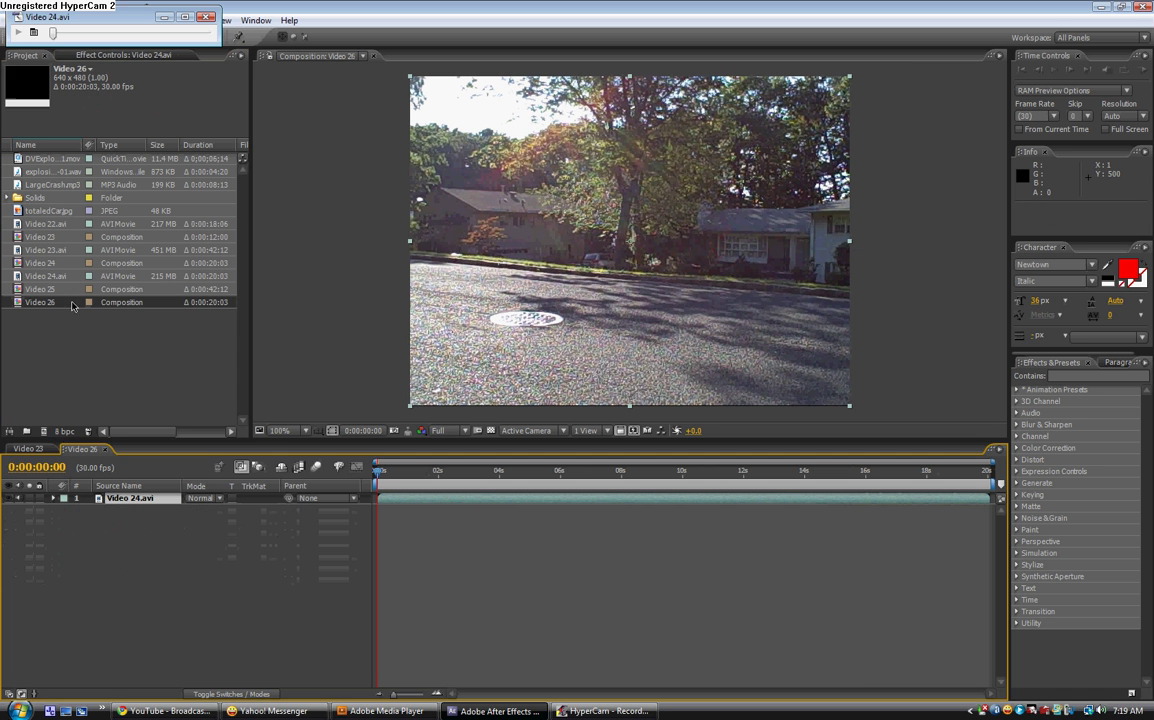
pyautogui.moveTo(40, 250); pyautogui.dragTo(77, 534)
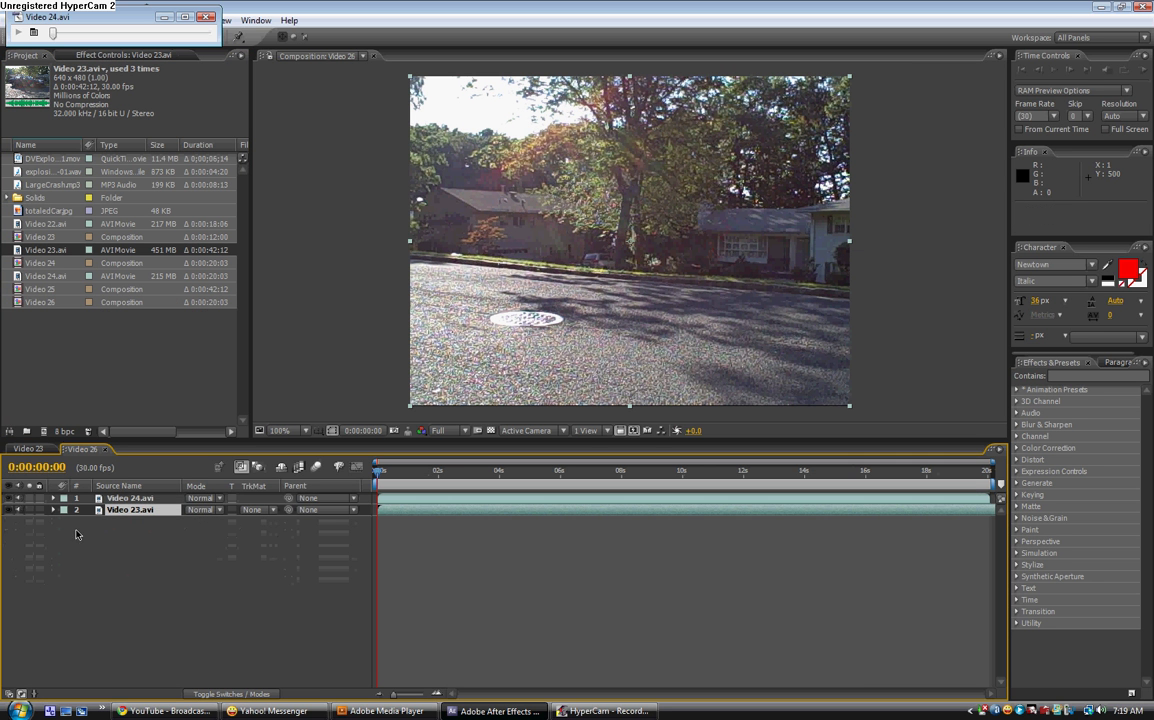
pyautogui.hotkey('ctrl', ']')
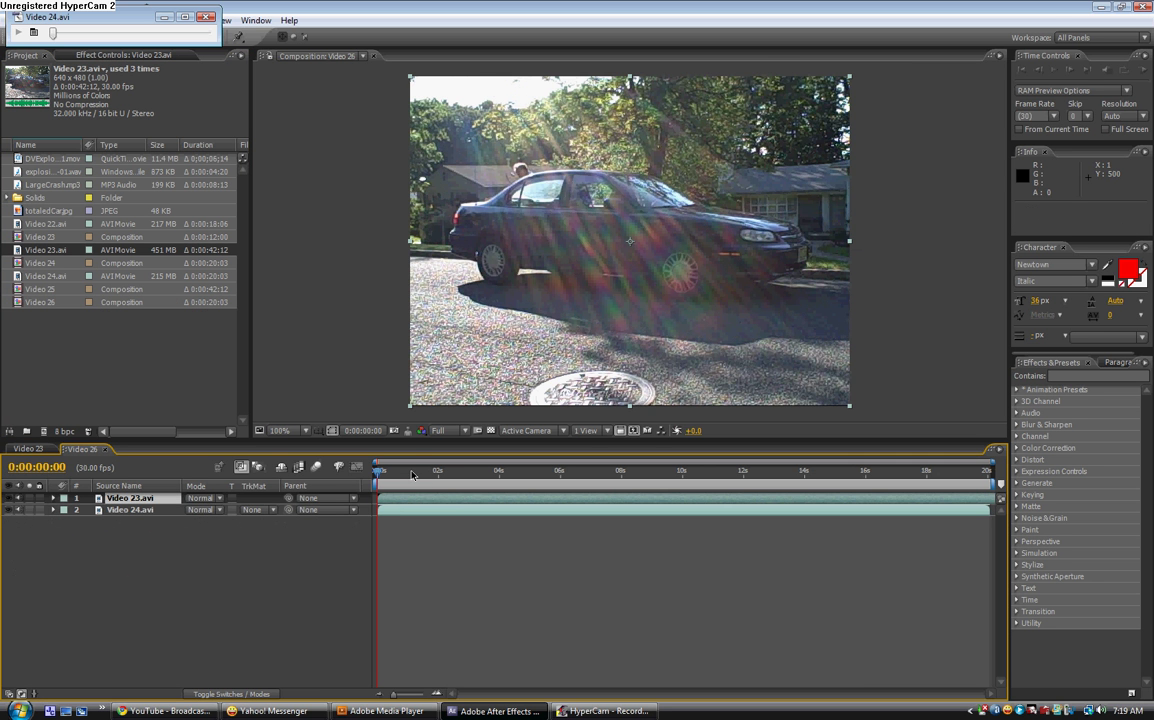
# Stack Video 24.avi above Video 23.avi and scrub forward to where the boy appears.
pyautogui.click(411, 474)
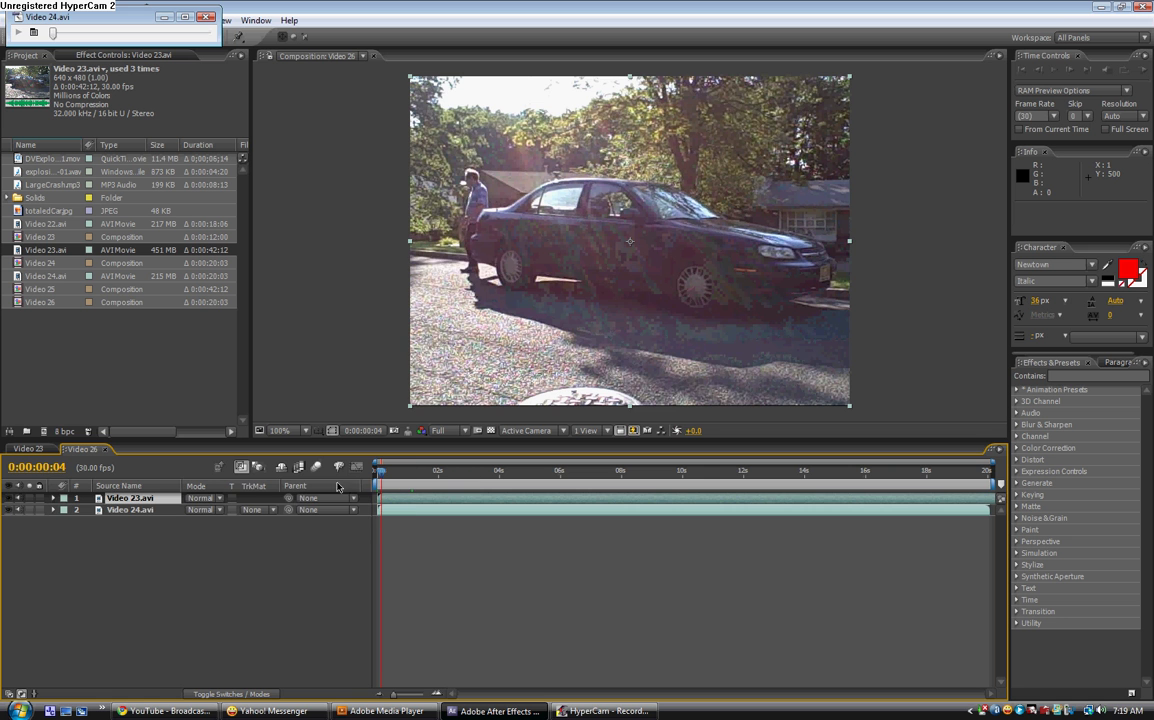
pyautogui.click(379, 474)
pyautogui.click(134, 511)
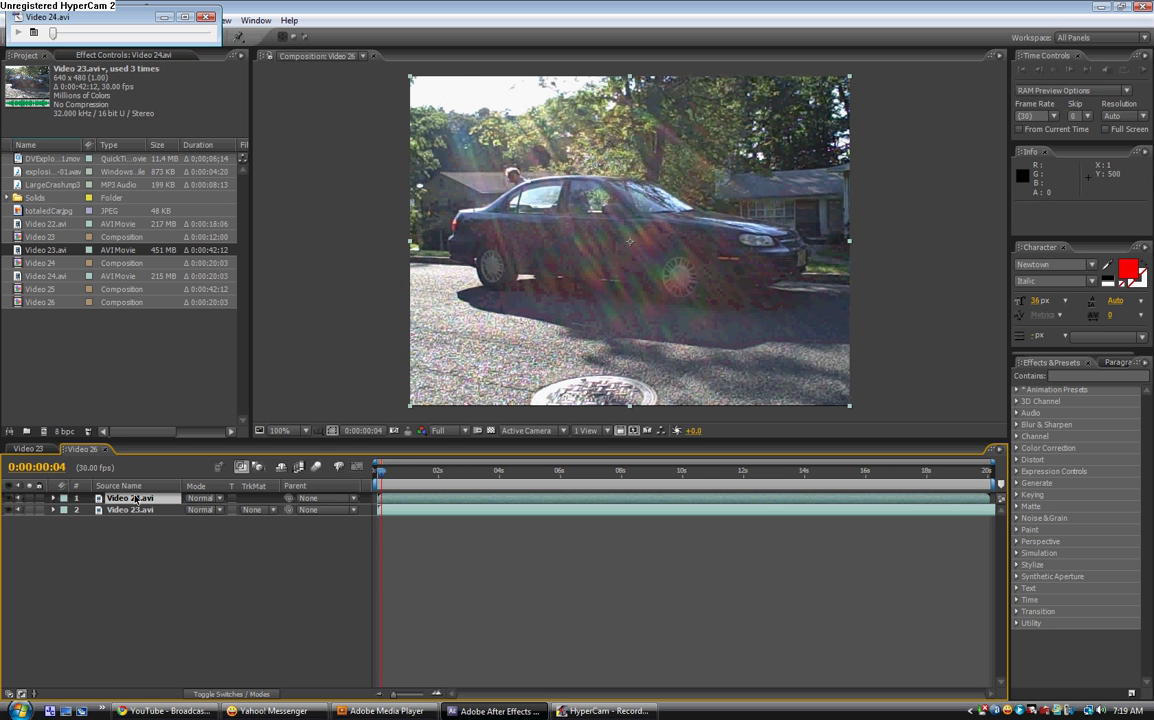
pyautogui.moveTo(134, 511); pyautogui.dragTo(135, 499)
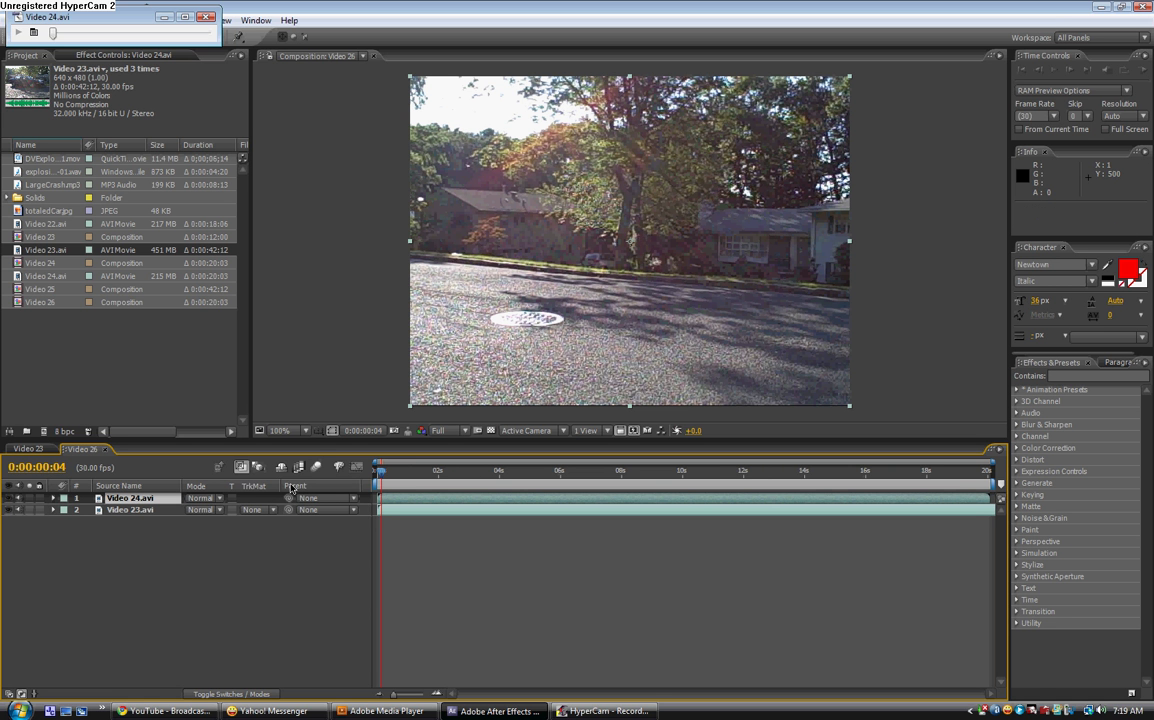
pyautogui.moveTo(379, 470); pyautogui.dragTo(706, 478)
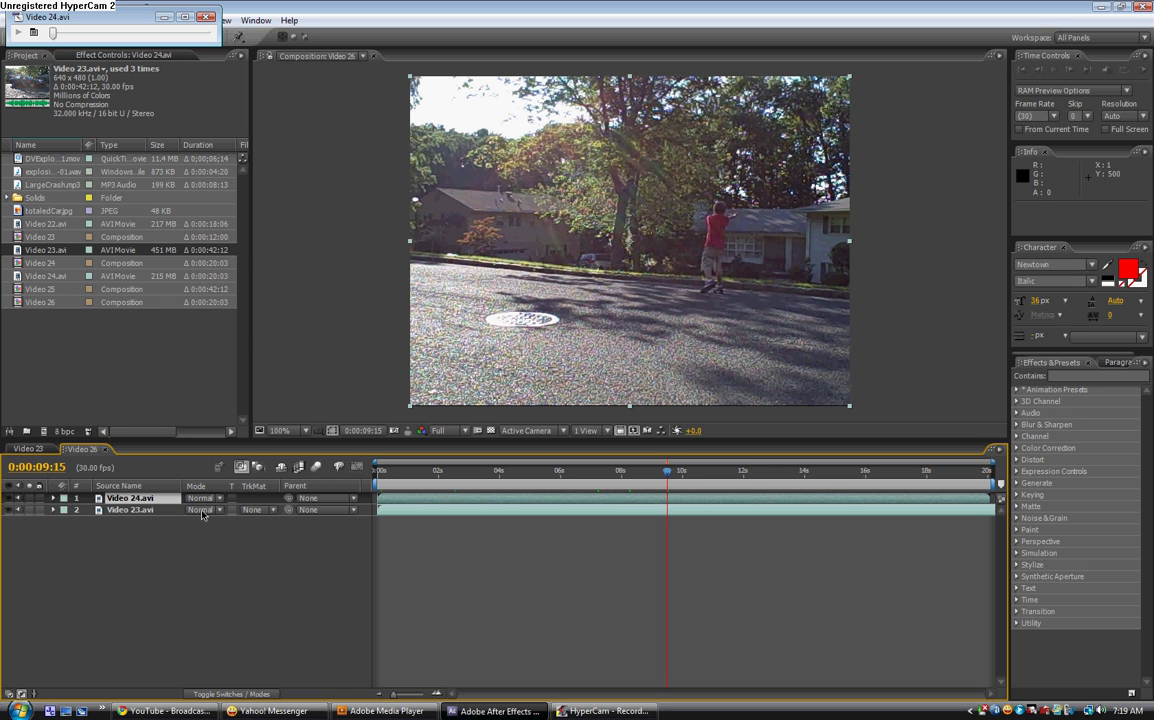
# Move the Video 23.avi car layer to the top, review a later frame, and return to frame 0.
pyautogui.click(142, 518)
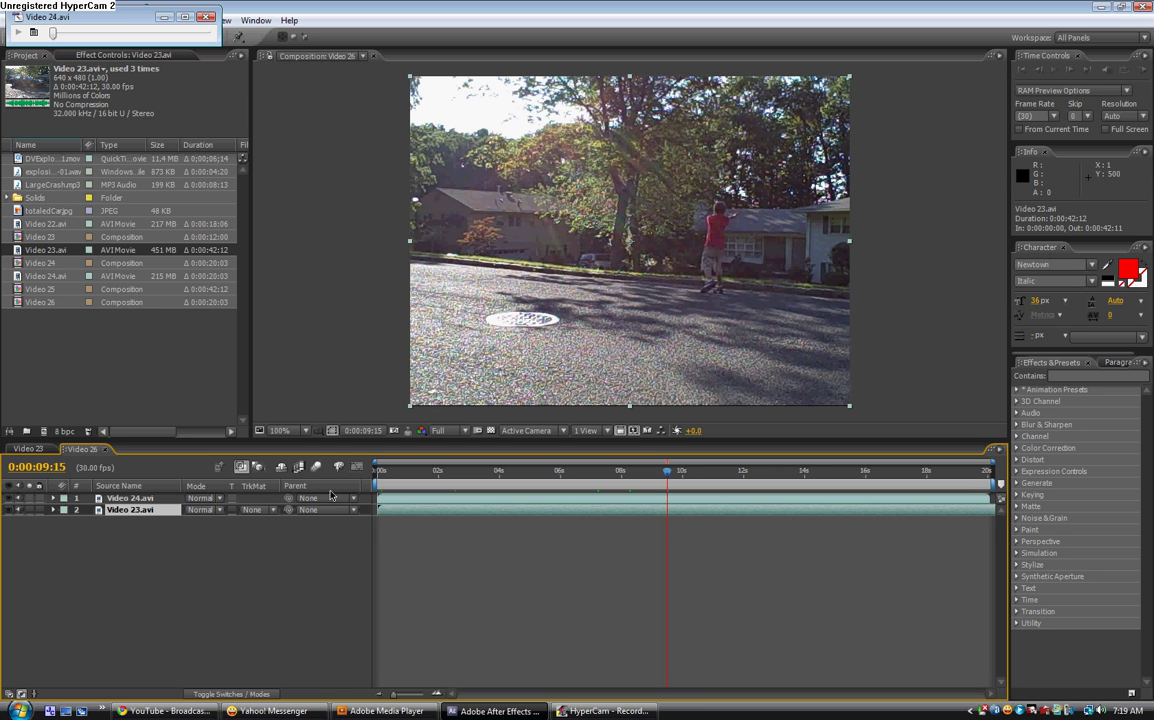
pyautogui.moveTo(128, 514); pyautogui.dragTo(128, 497)
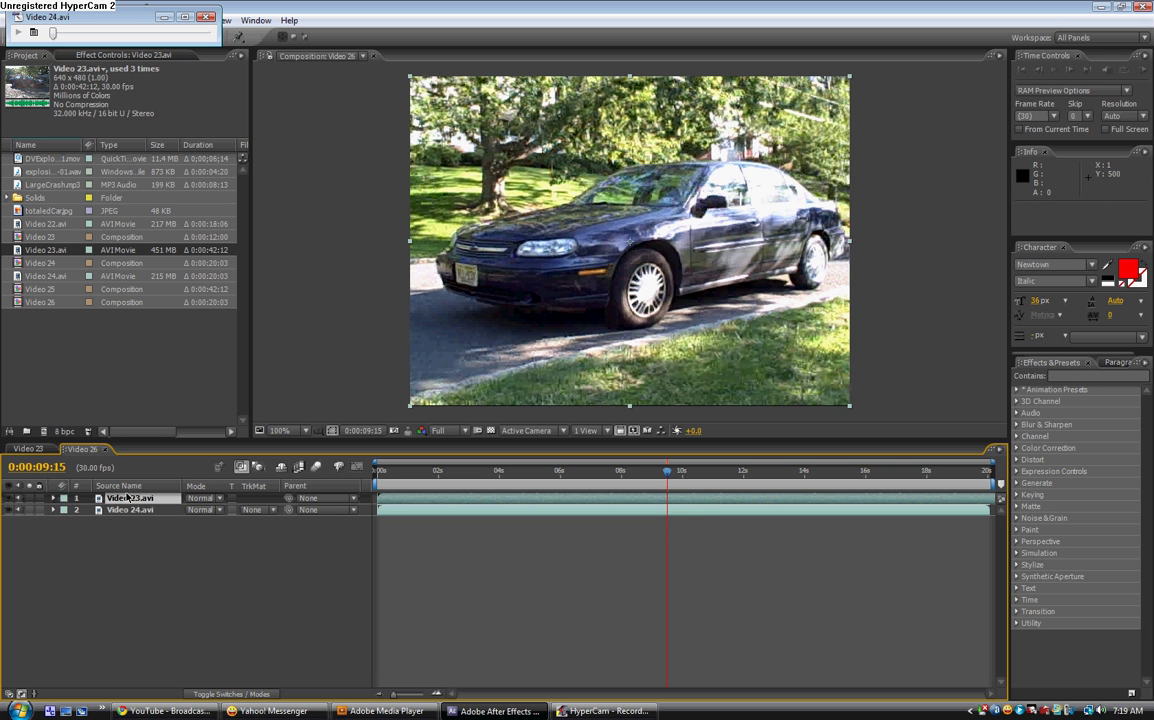
pyautogui.click(719, 471)
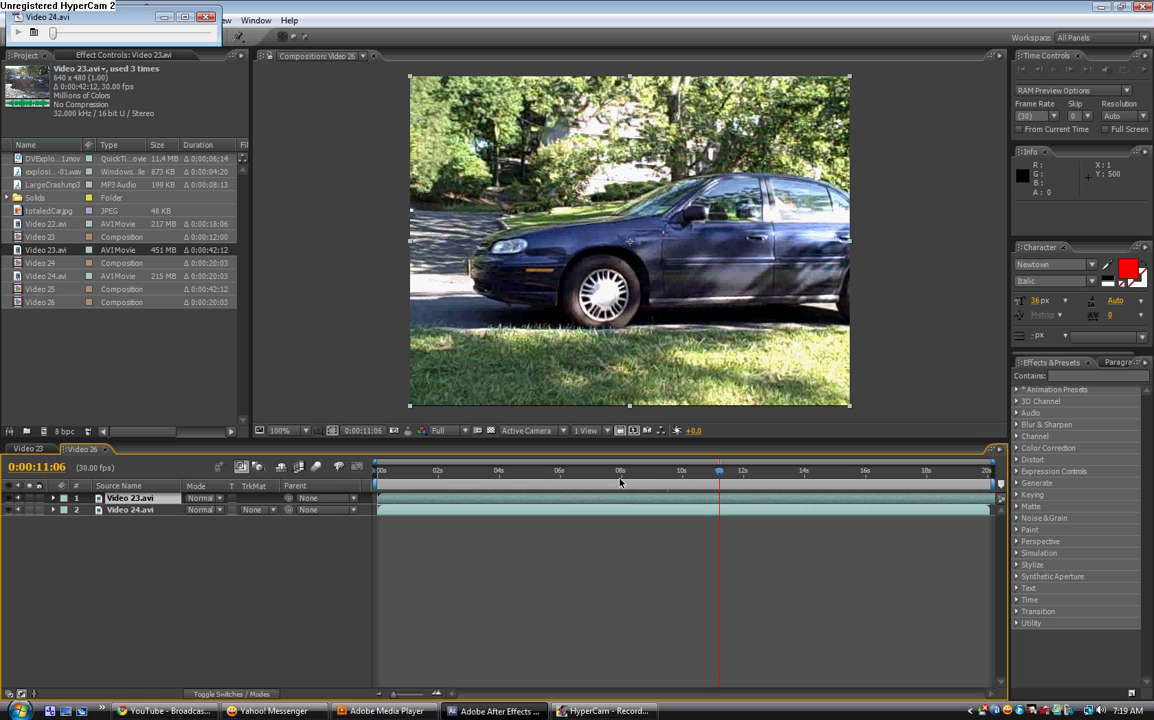
pyautogui.press('Home')
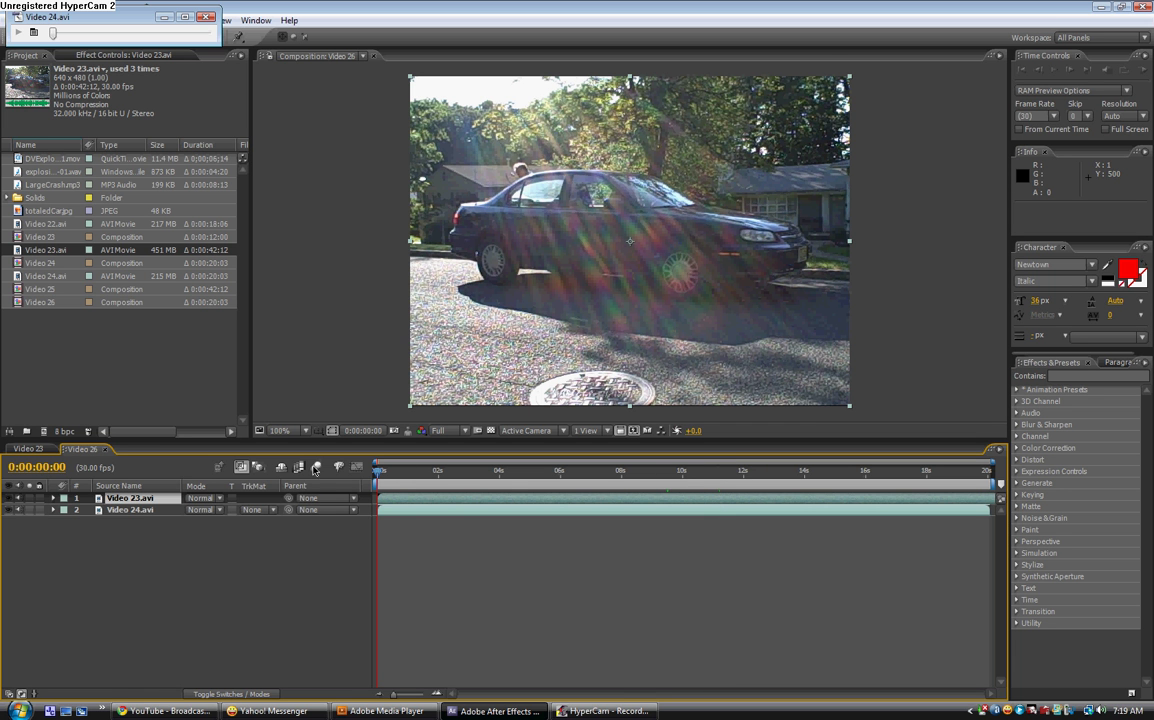
# Rename the top layer to 'car'.
pyautogui.click(207, 18)
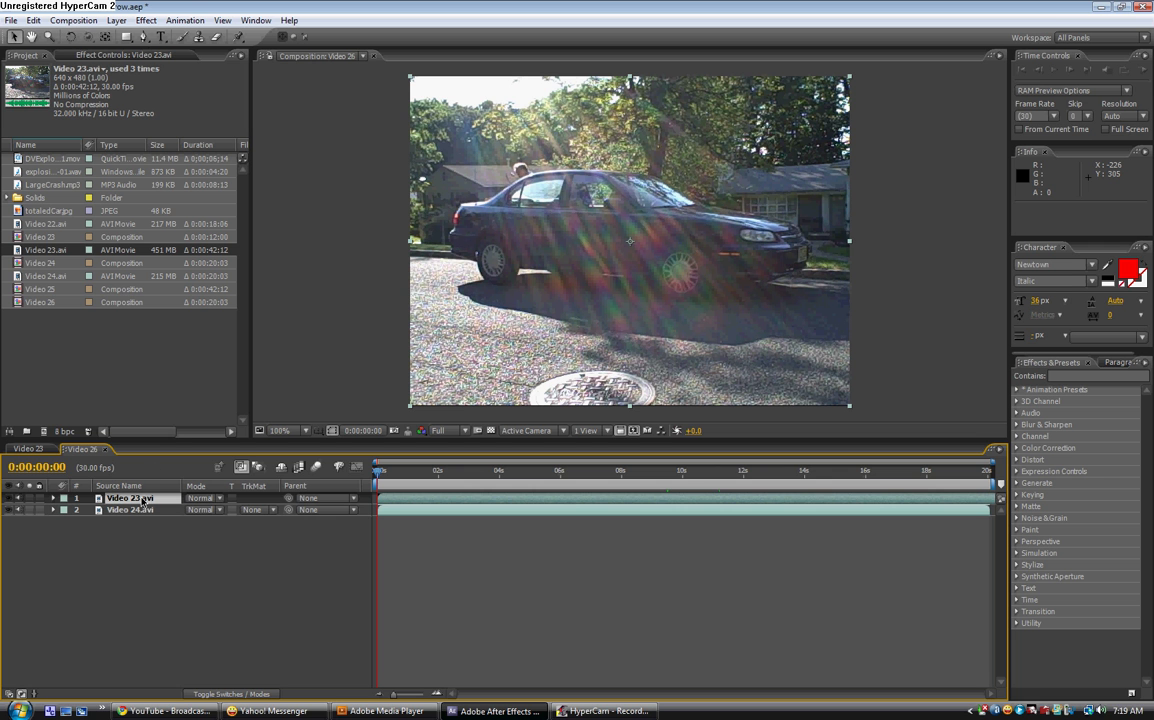
pyautogui.press('Return')
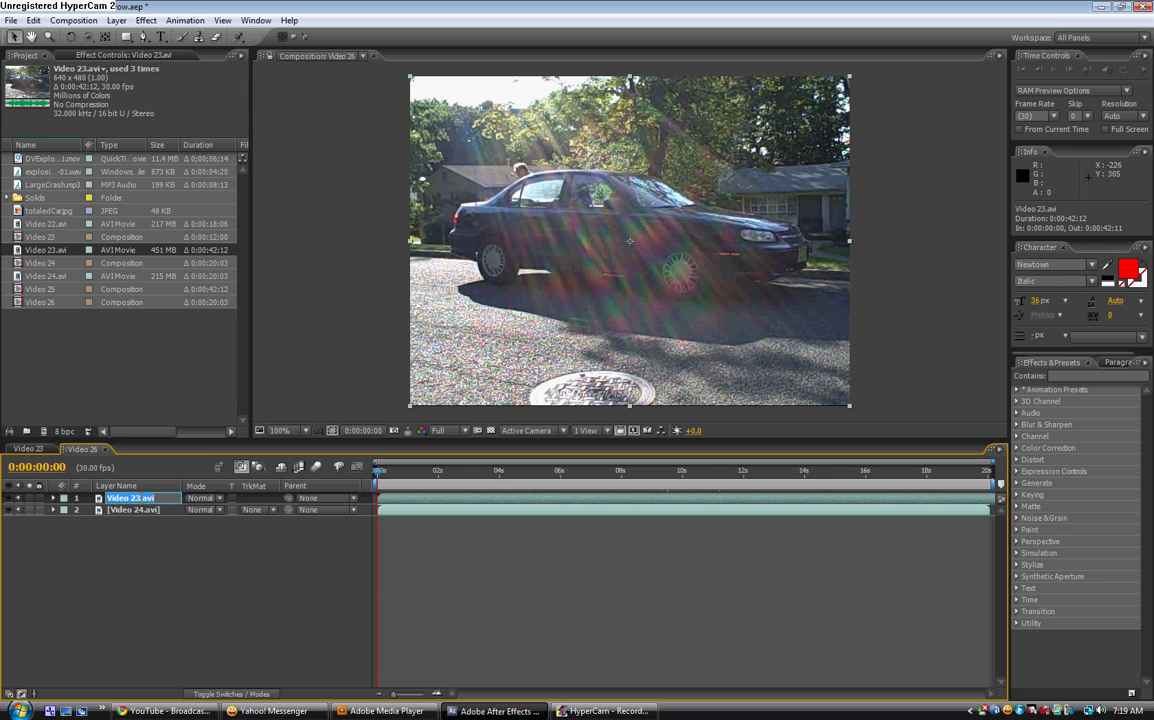
pyautogui.write('car')
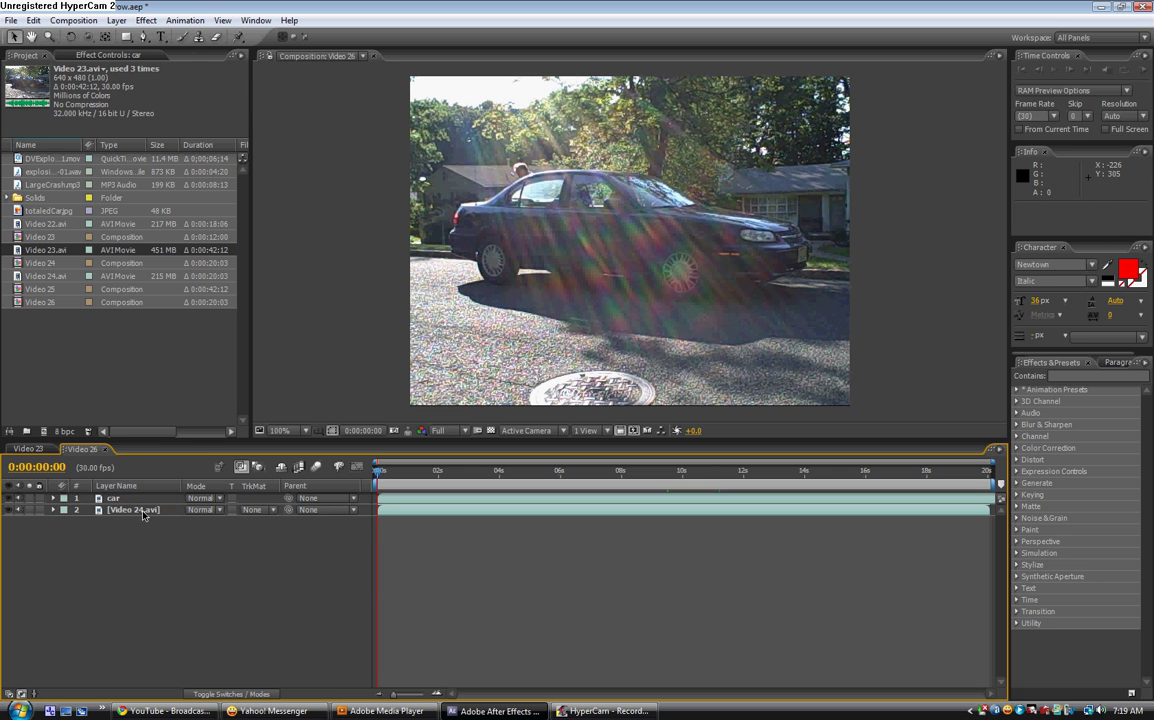
# Rename the Video 24.avi layer to 'actor' and reselect the car layer.
pyautogui.click(140, 511)
pyautogui.press('Return')
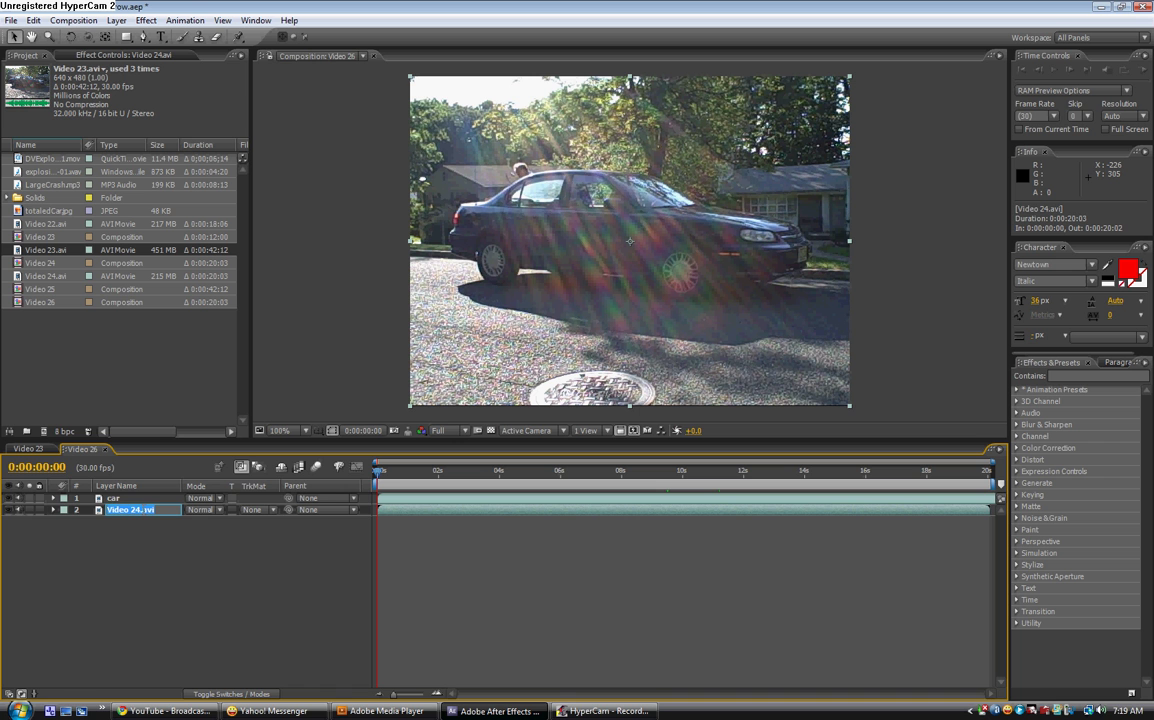
pyautogui.write('actor')
pyautogui.press('Return')
pyautogui.hotkey('ctrl', 'Up')
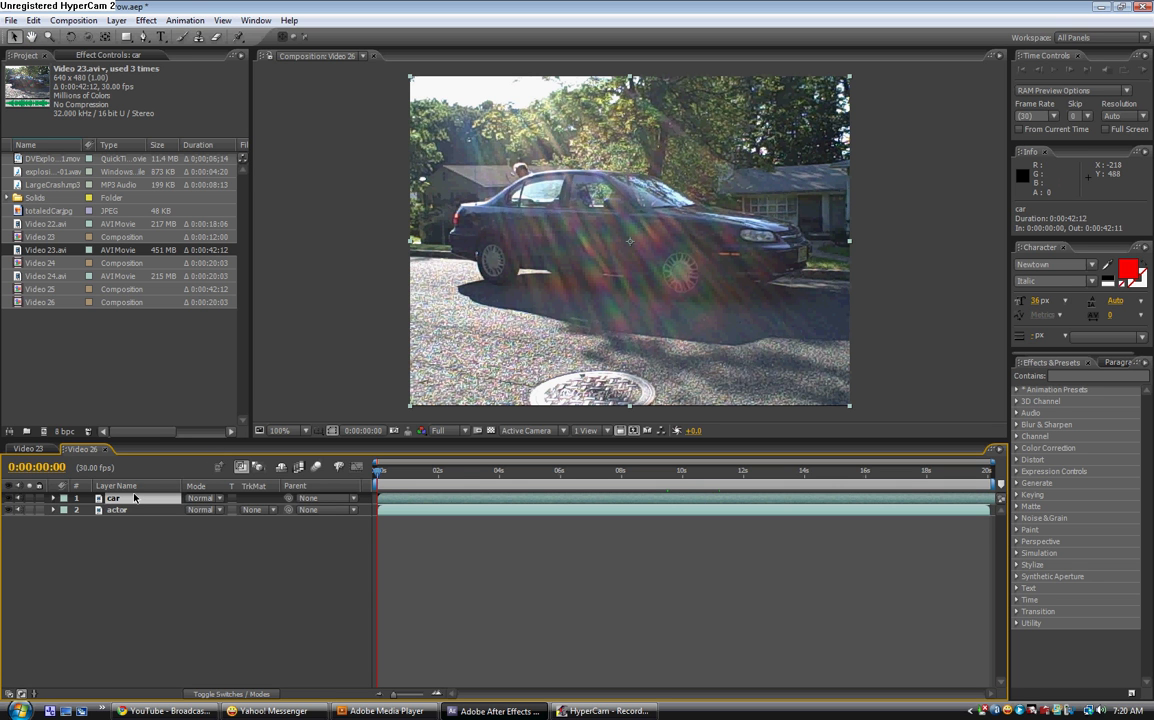
# Duplicate the car layer and apply Time > Freeze Frame to the car 2 copy.
pyautogui.hotkey('ctrl', 'd')
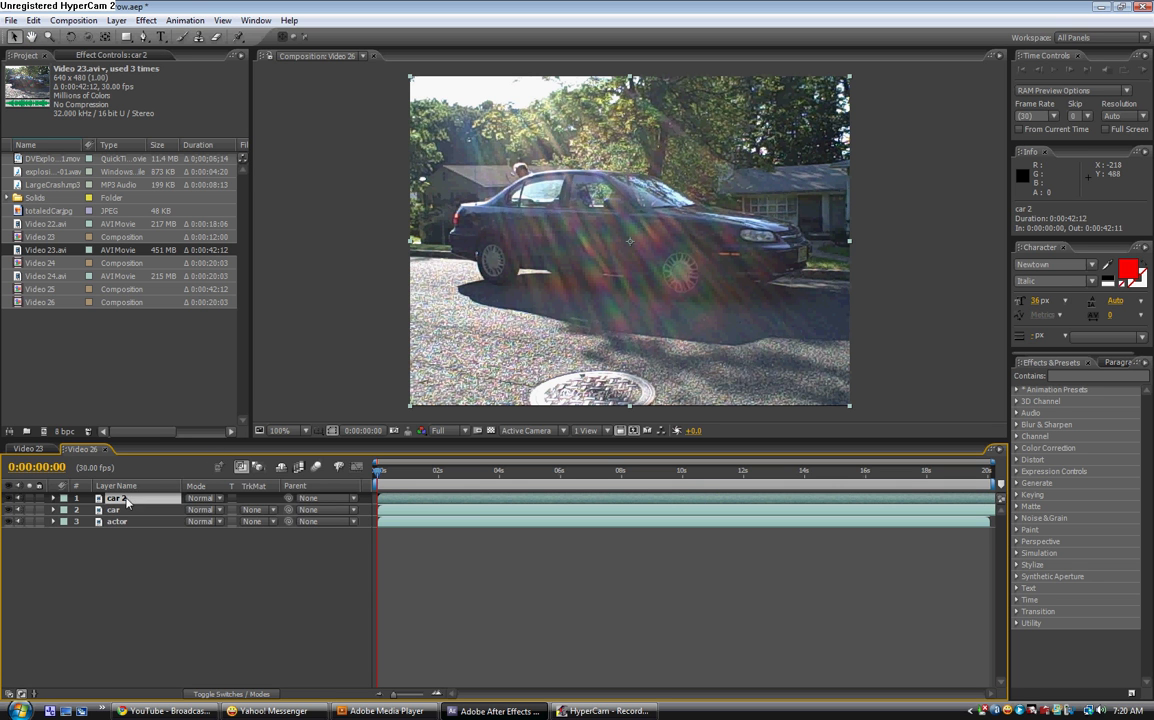
pyautogui.rightClick(127, 503)
pyautogui.moveTo(283, 404)
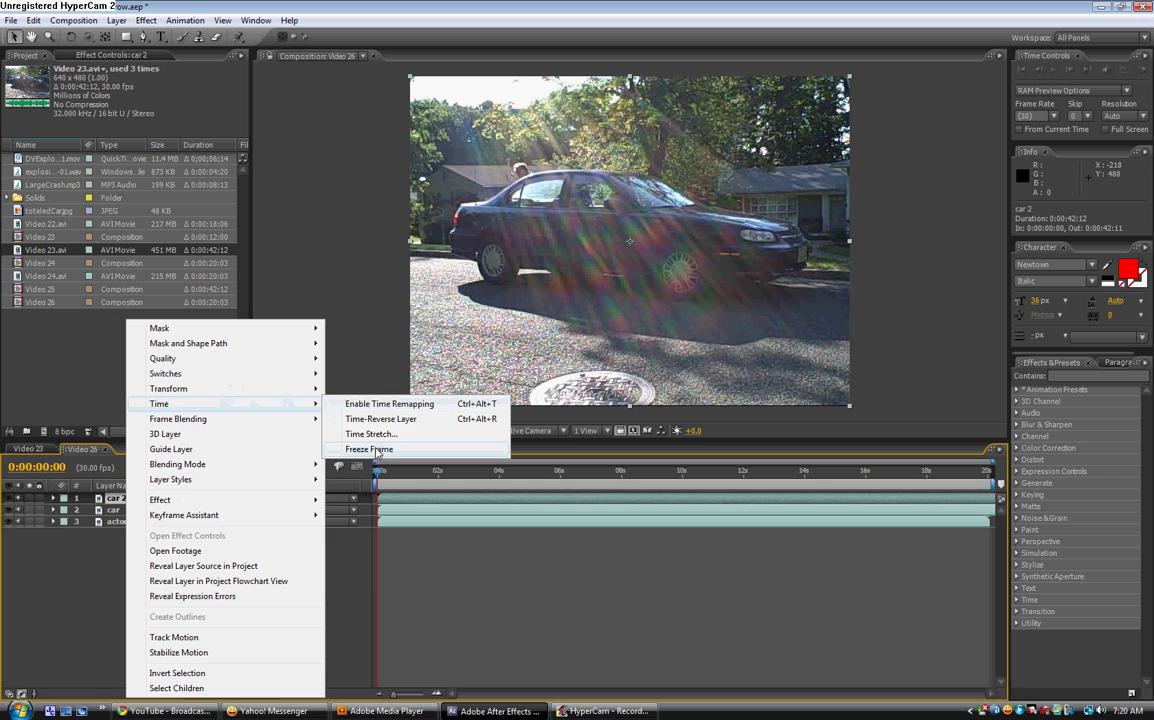
pyautogui.click(376, 452)
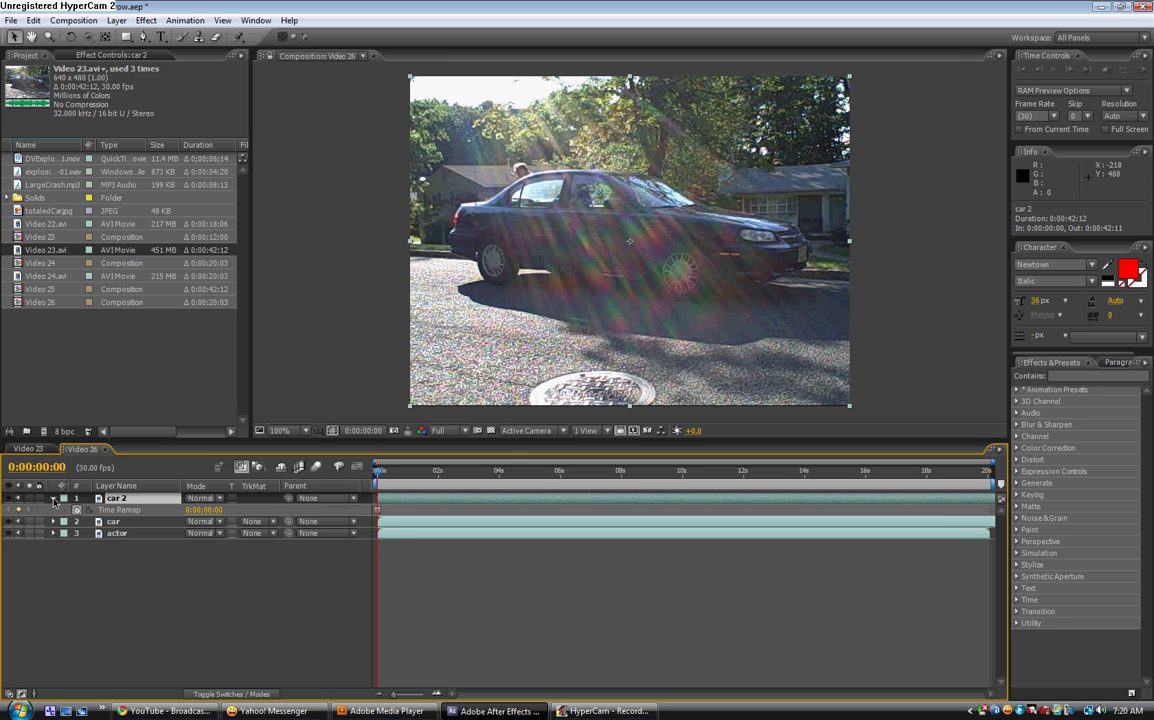
pyautogui.click(54, 498)
# Rename car 2 to 'stationary' and select it at 0:00:02:23.
pyautogui.press('Return')
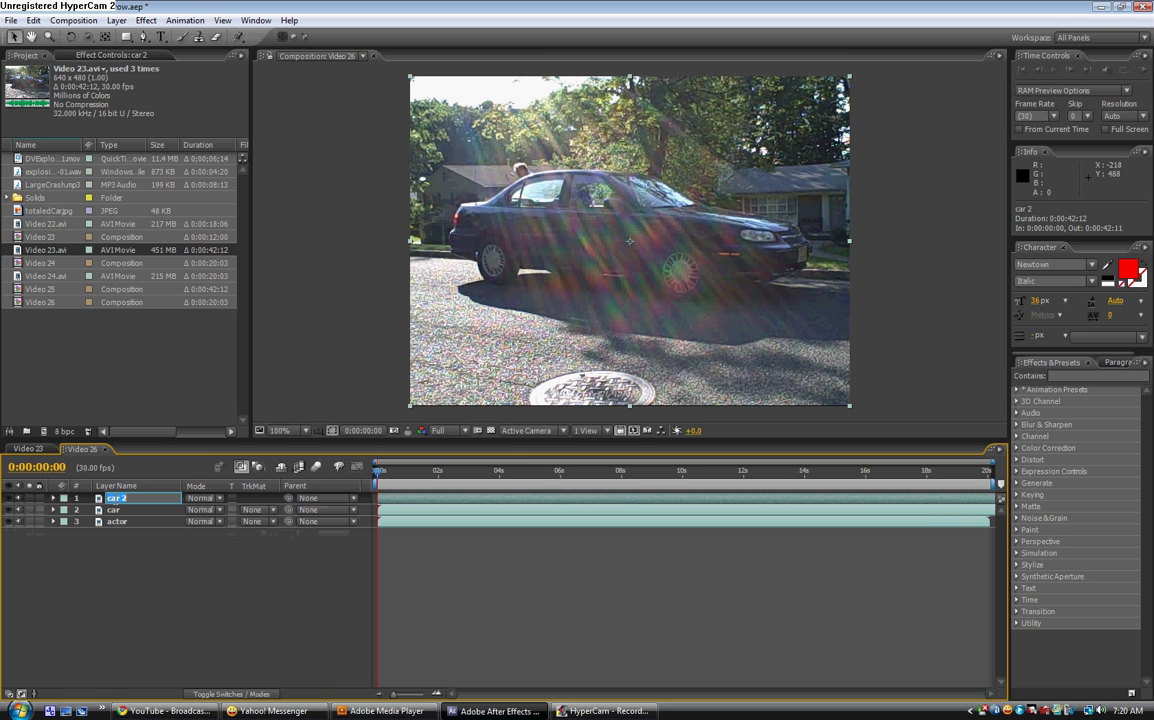
pyautogui.write('stationary')
pyautogui.click(148, 540)
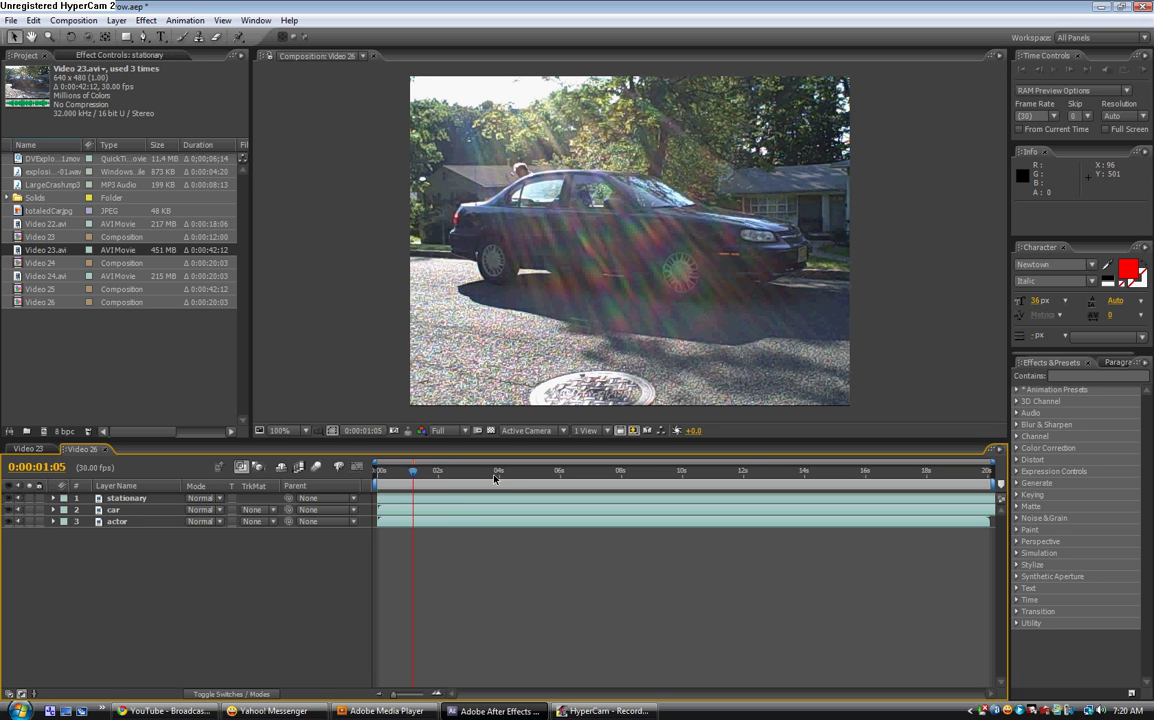
pyautogui.click(551, 470)
pyautogui.moveTo(551, 470); pyautogui.dragTo(461, 470)
pyautogui.click(140, 499)
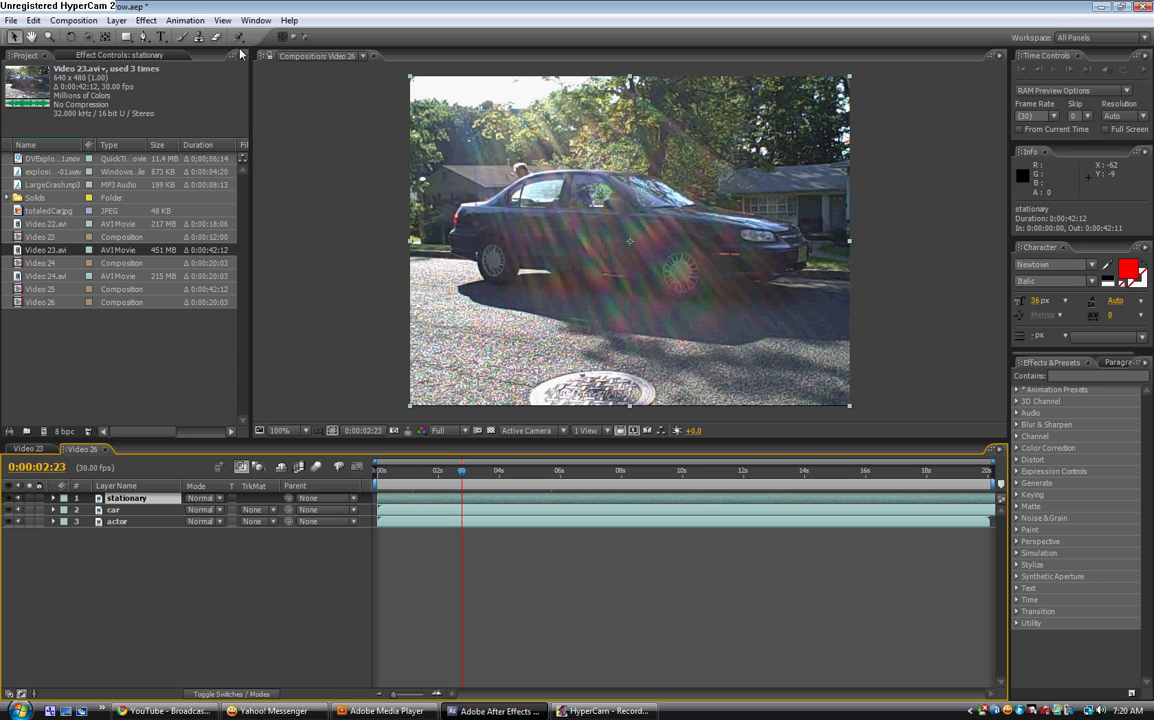
# Start a Pen mask on the stationary layer, tracing the car's roof, front and bottom edge.
pyautogui.click(143, 36)
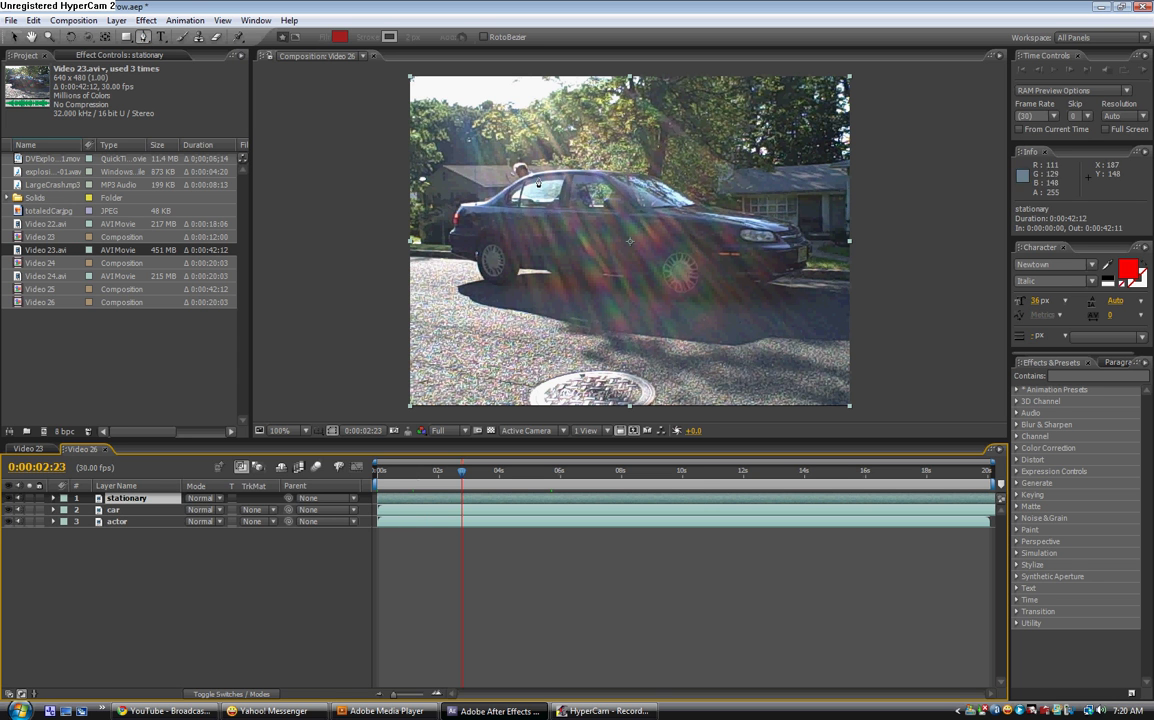
pyautogui.click(490, 202)
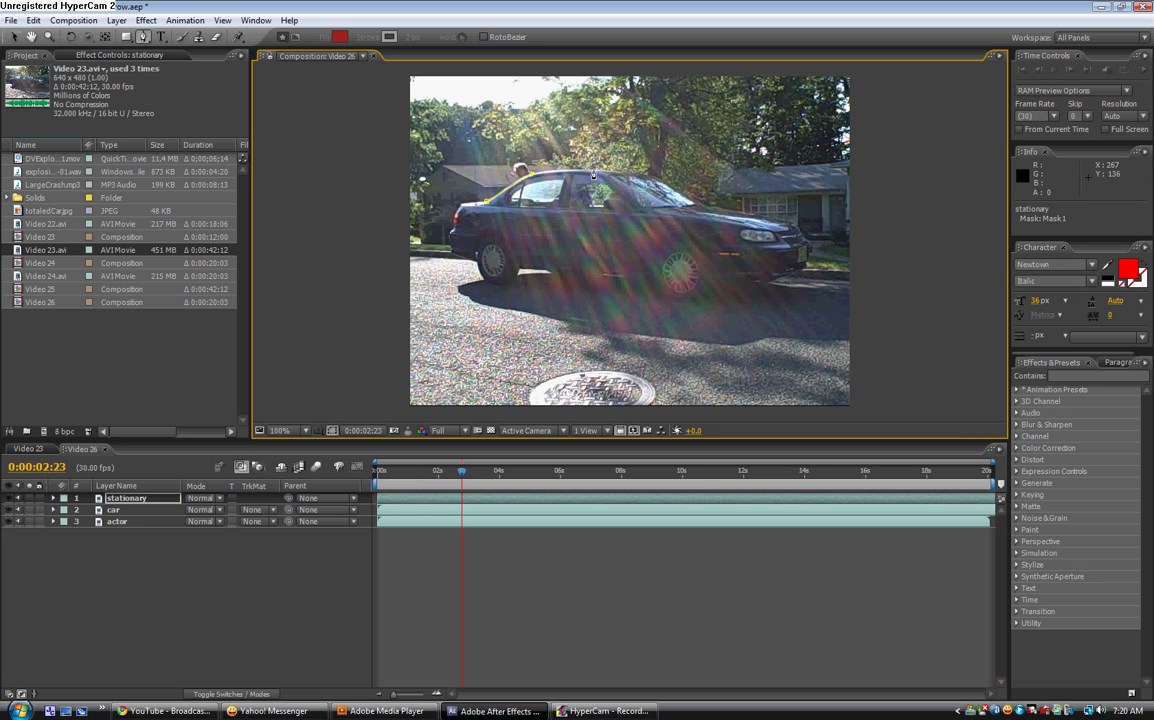
pyautogui.click(562, 173)
pyautogui.click(644, 172)
pyautogui.click(697, 205)
pyautogui.click(800, 226)
pyautogui.click(810, 251)
pyautogui.click(783, 273)
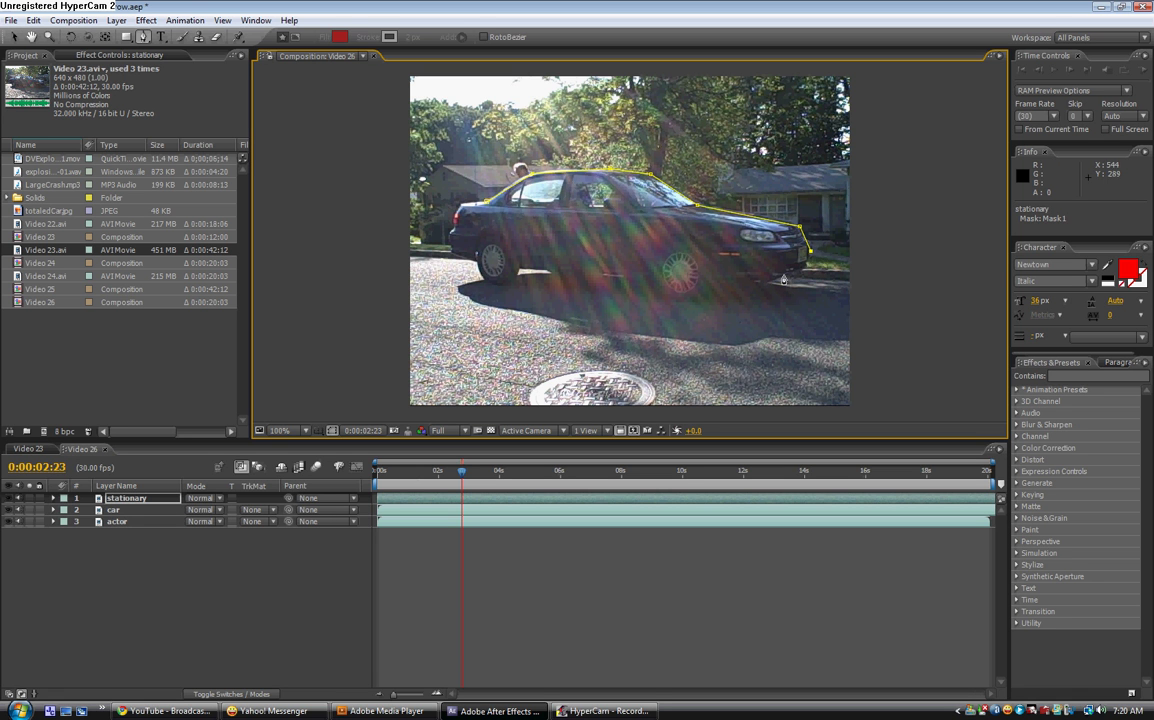
pyautogui.click(762, 284)
pyautogui.click(710, 281)
# Trace around the wheels and rear, close Mask 1, and return near the start.
pyautogui.click(708, 299)
pyautogui.click(680, 302)
pyautogui.click(651, 272)
pyautogui.click(520, 269)
pyautogui.click(516, 282)
pyautogui.click(483, 284)
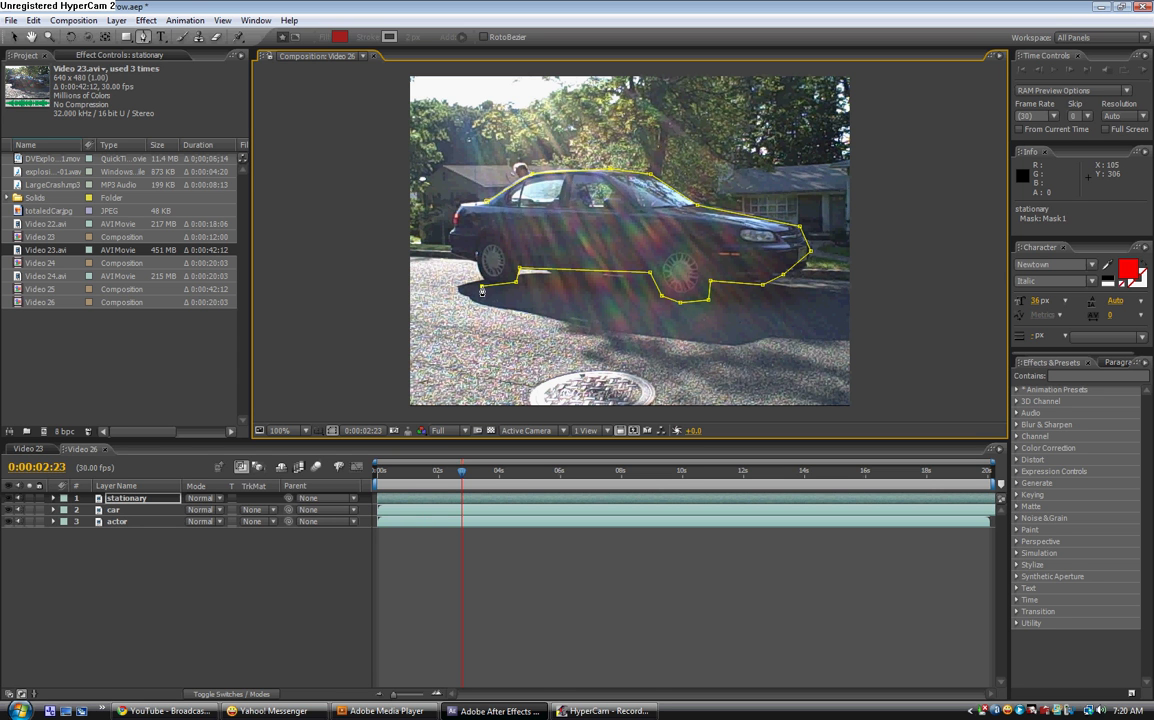
pyautogui.click(478, 260)
pyautogui.click(452, 251)
pyautogui.click(447, 231)
pyautogui.click(457, 209)
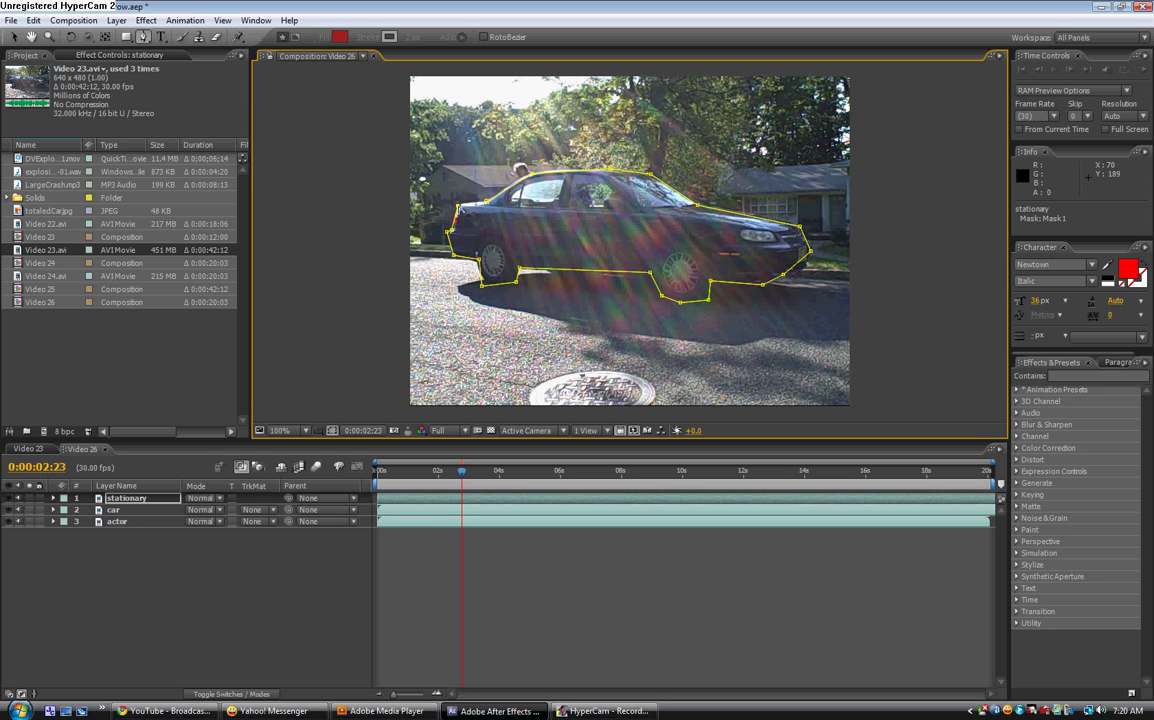
pyautogui.click(486, 207)
pyautogui.press('v')
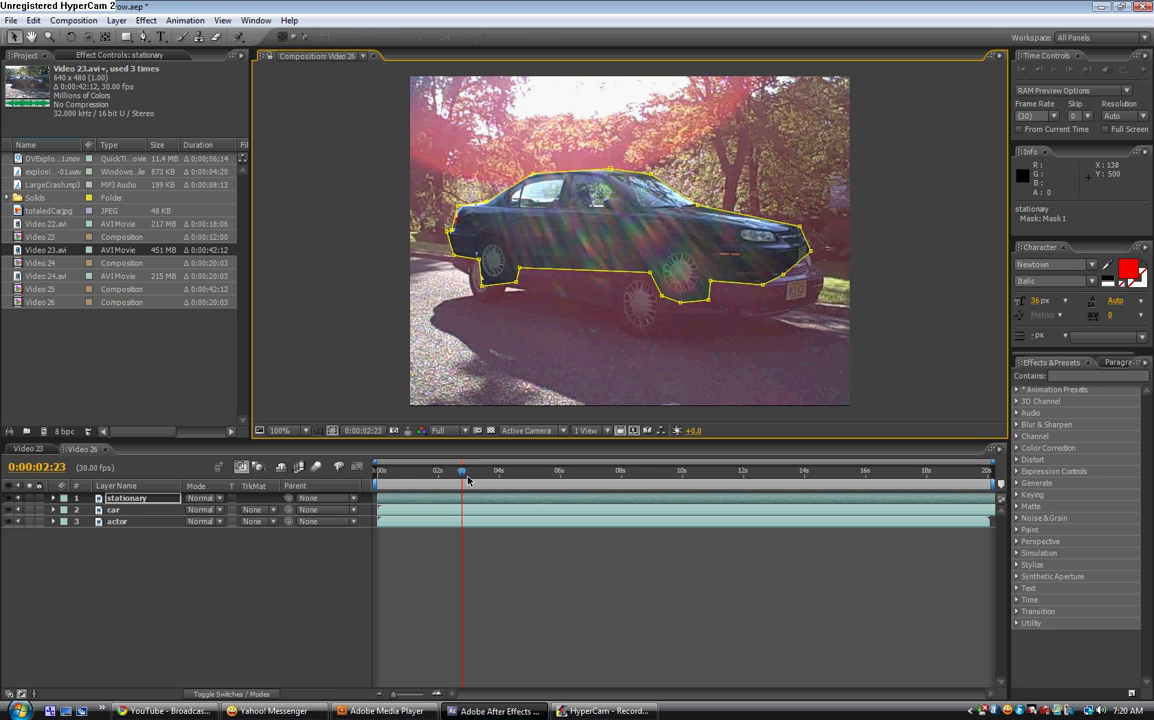
pyautogui.click(402, 470)
# Return to frame 0 and move the actor layer above stationary.
pyautogui.press('Home')
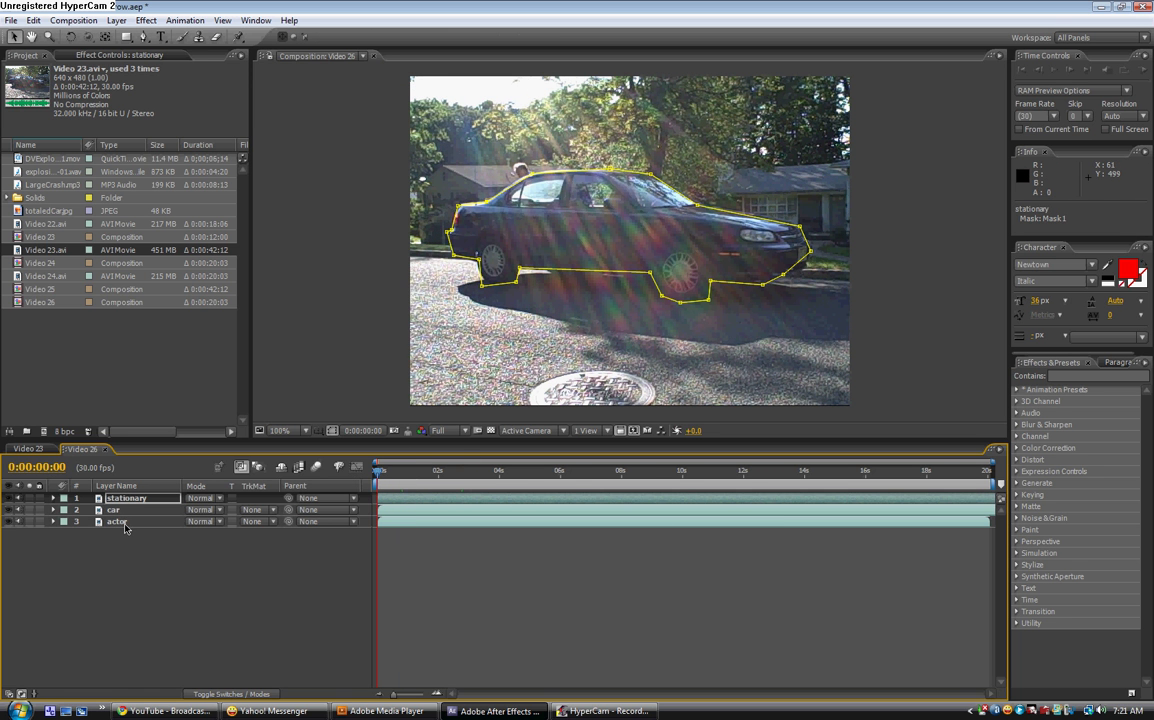
pyautogui.moveTo(115, 521); pyautogui.dragTo(131, 496)
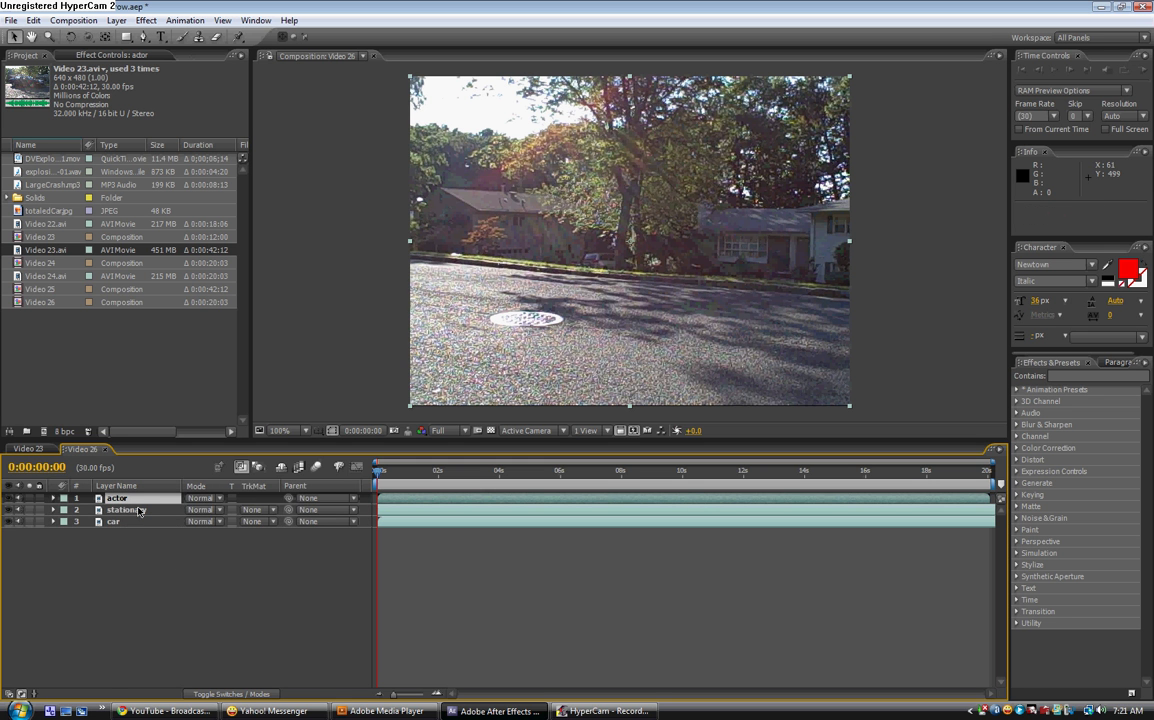
# Set the actor layer's Opacity to 50% and hide the car layer.
pyautogui.press('t')
pyautogui.click(193, 509)
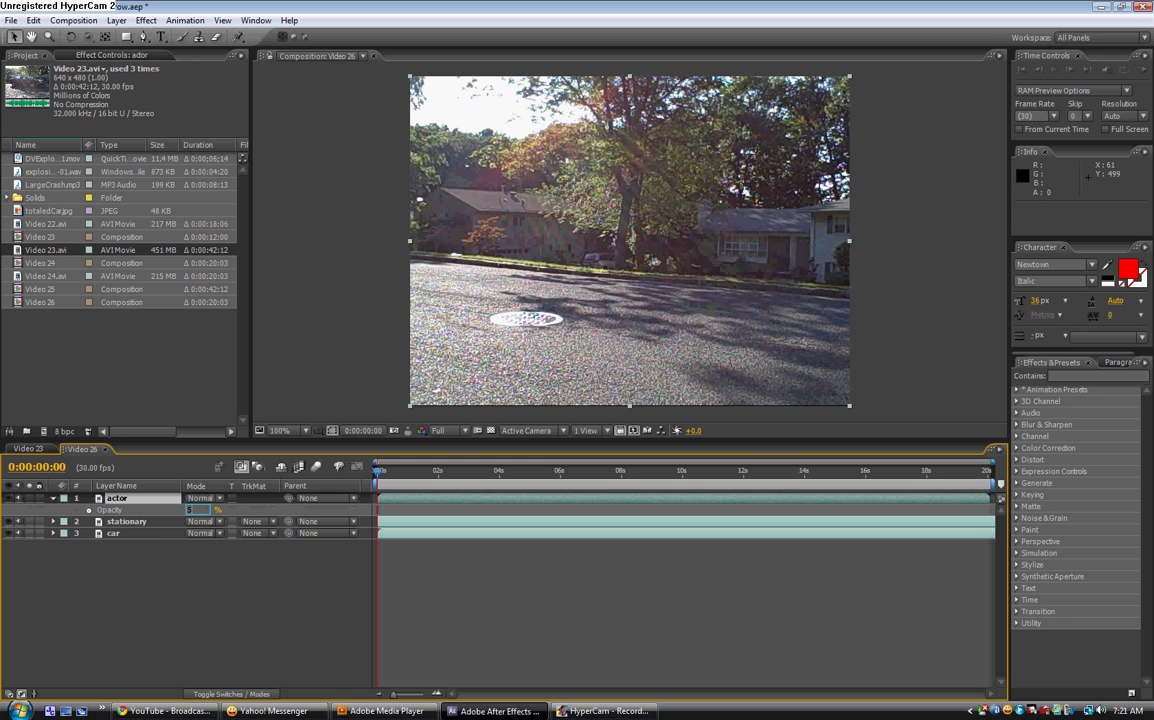
pyautogui.press('Return')
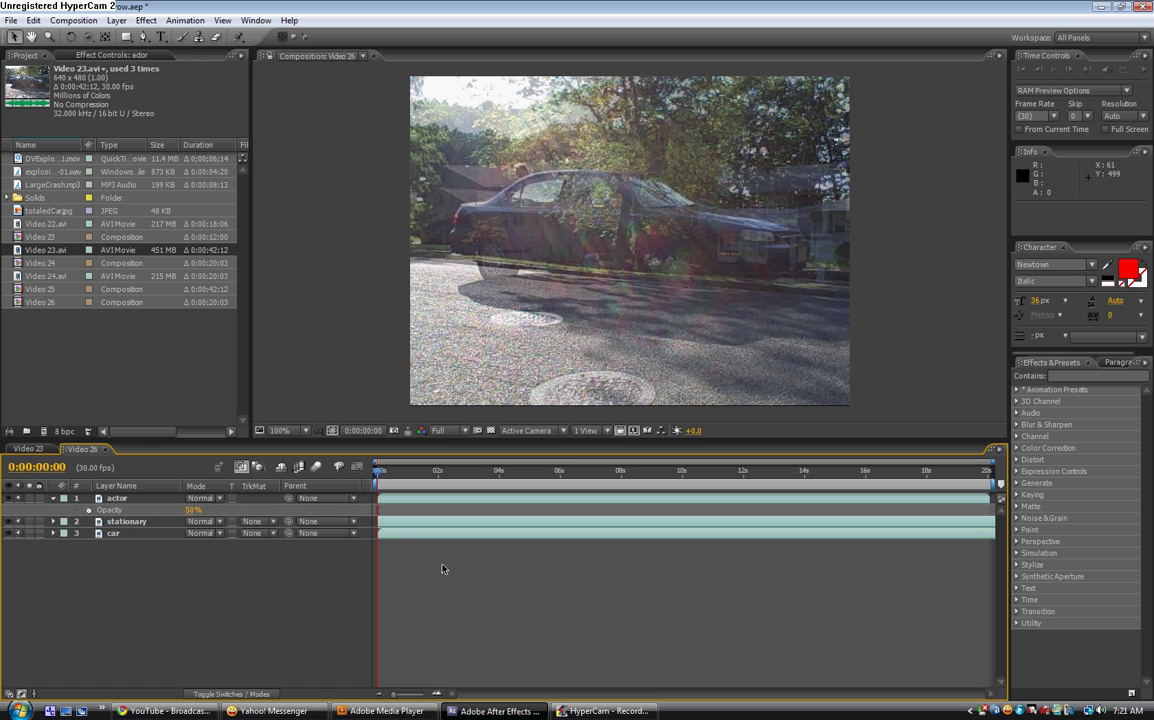
pyautogui.click(9, 533)
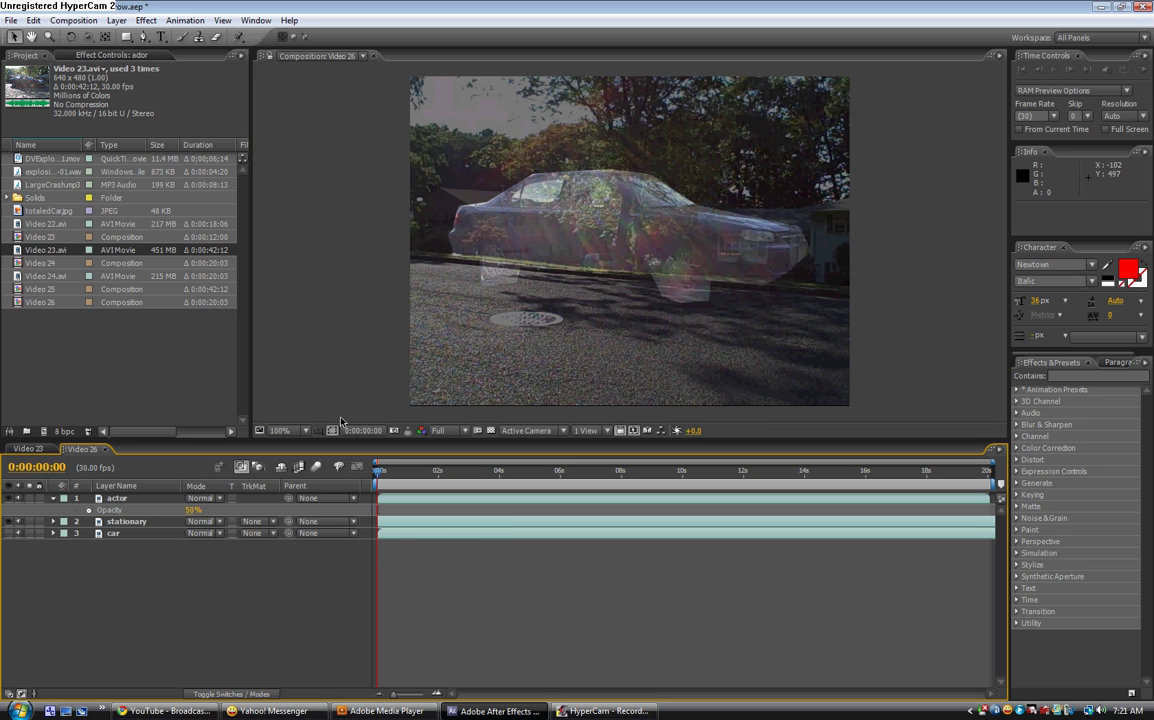
# At the actor's appearance, shift the frozen stationary car left toward the actor.
pyautogui.click(416, 472)
pyautogui.moveTo(421, 477); pyautogui.dragTo(643, 471)
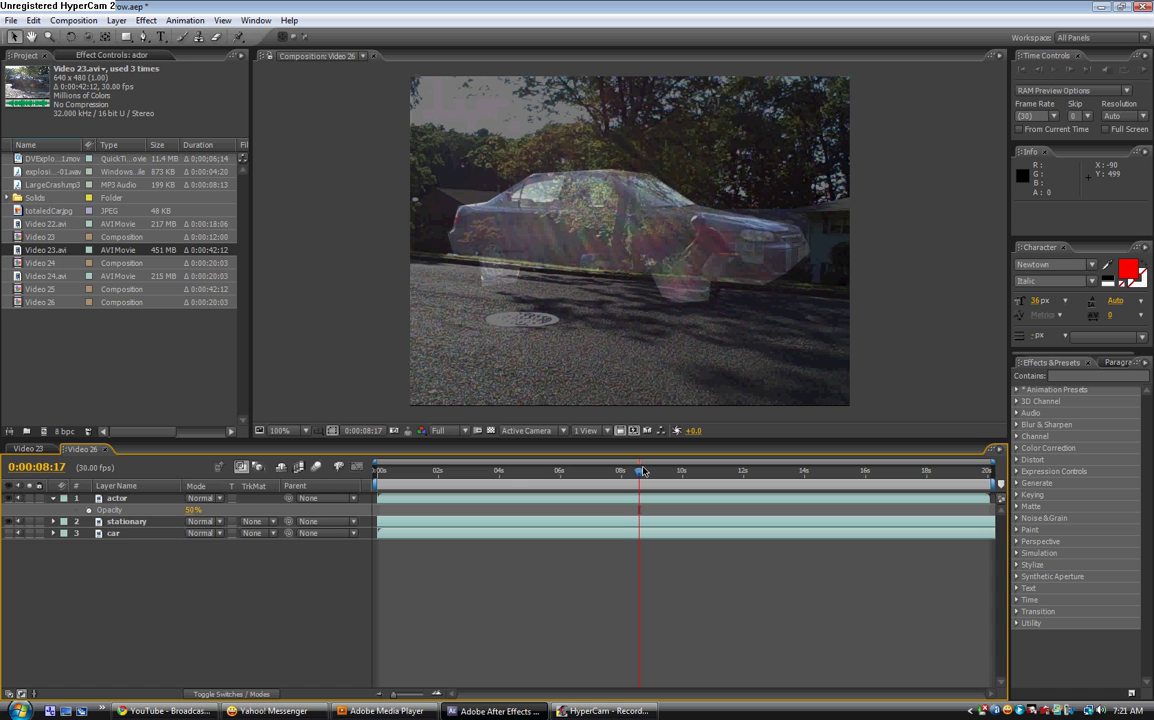
pyautogui.click(130, 521)
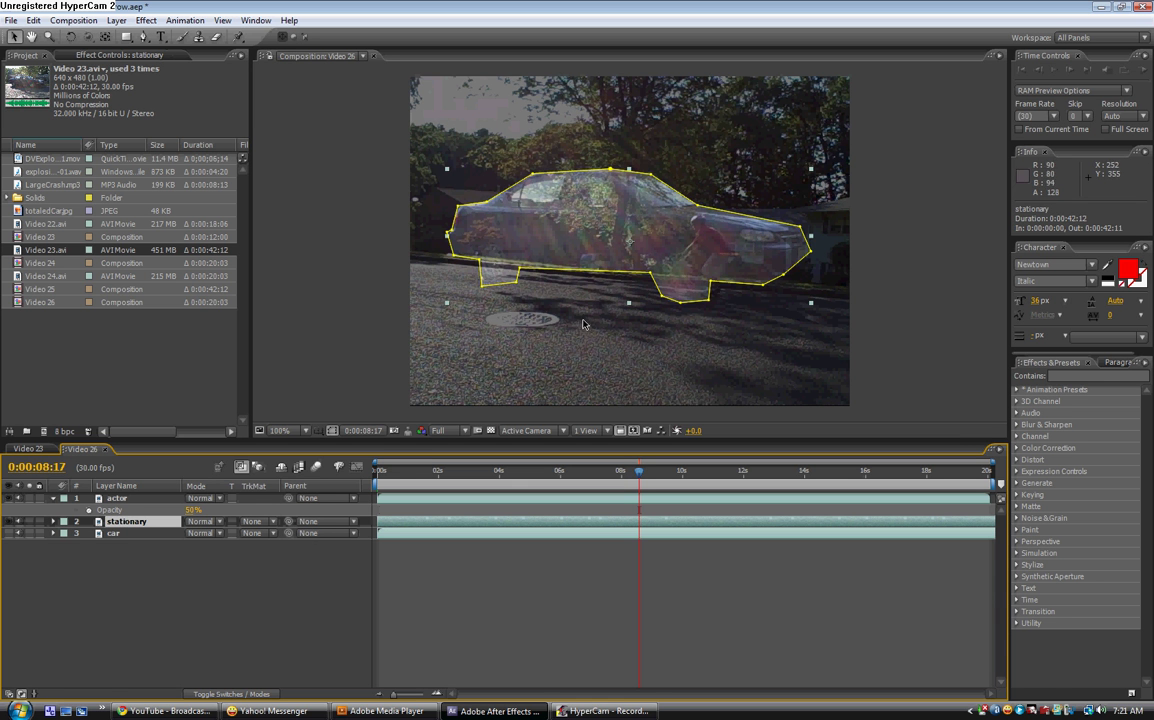
pyautogui.moveTo(666, 259); pyautogui.dragTo(550, 239)
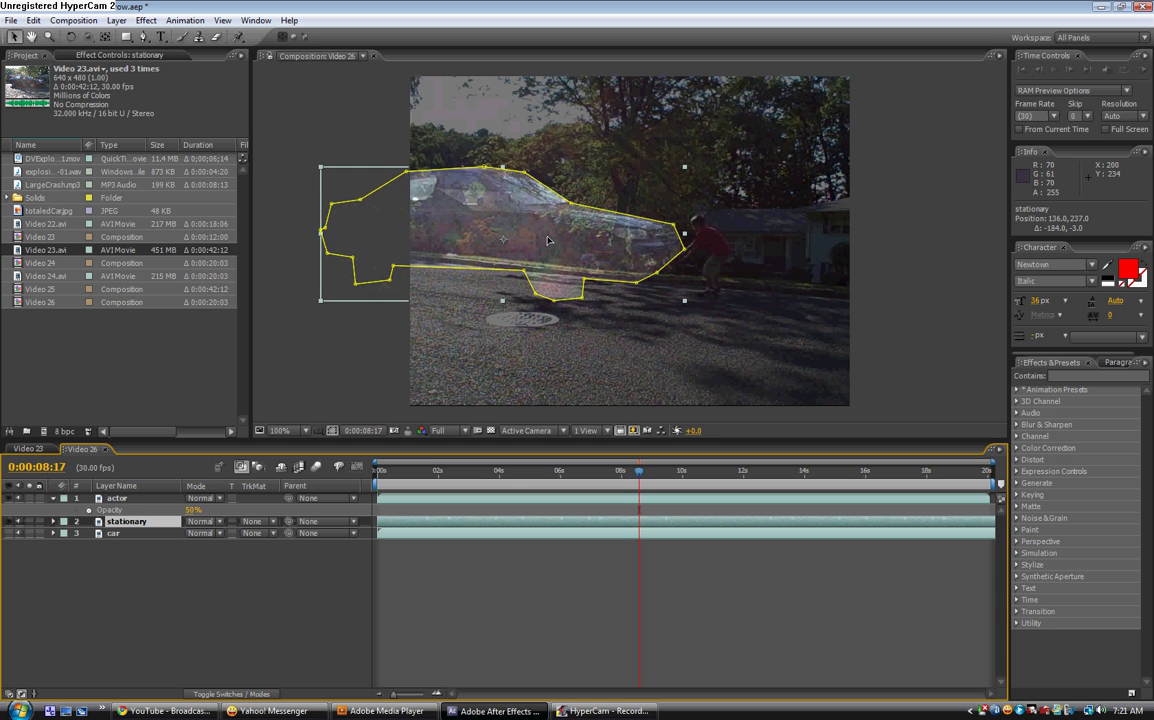
pyautogui.click(316, 343)
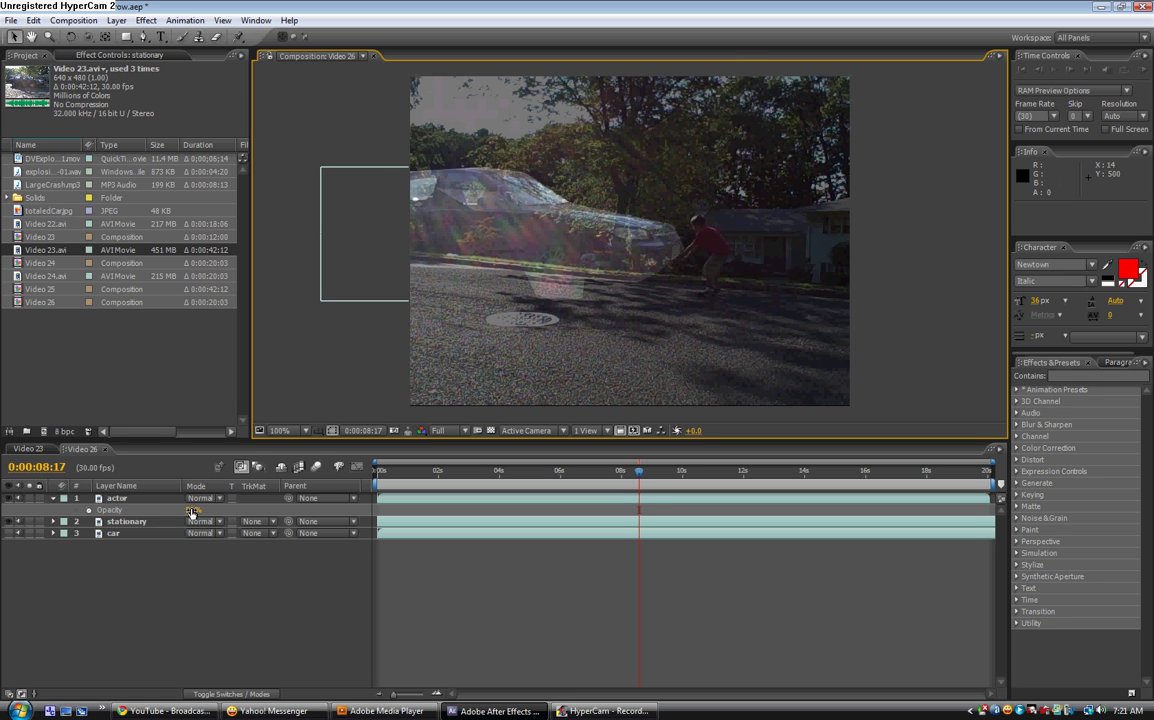
# Restore the actor's opacity to 100% and move the stationary layer above actor.
pyautogui.click(89, 510)
pyautogui.click(53, 498)
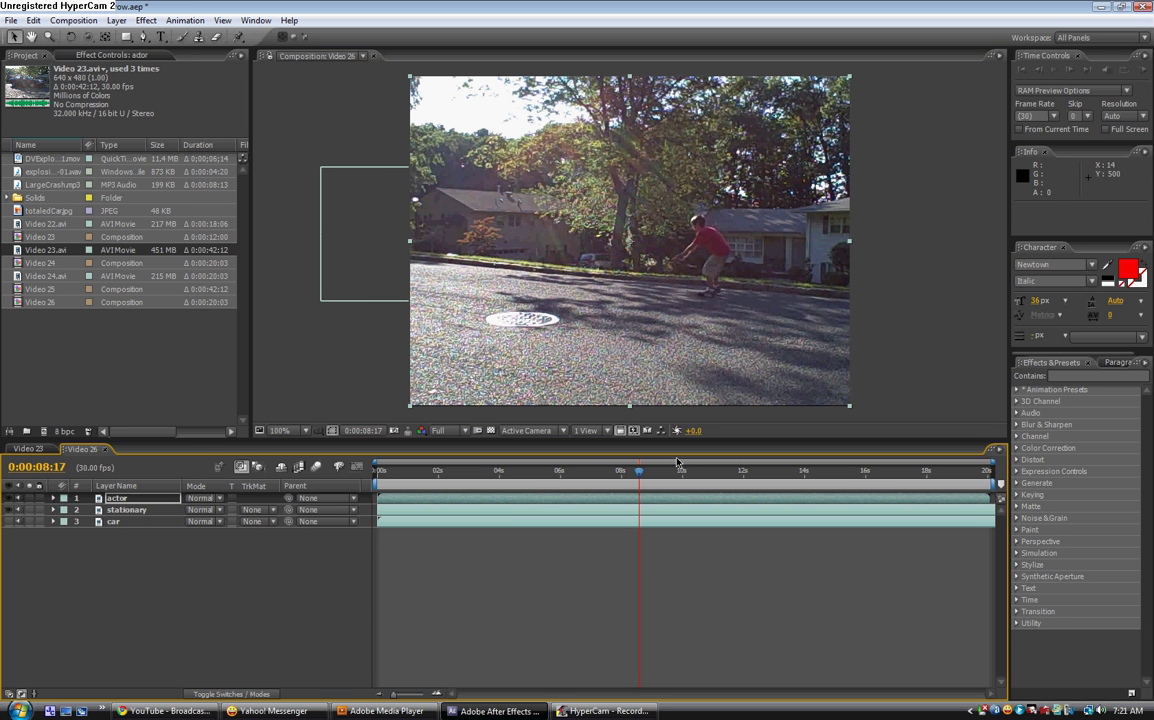
pyautogui.moveTo(140, 510); pyautogui.dragTo(190, 498)
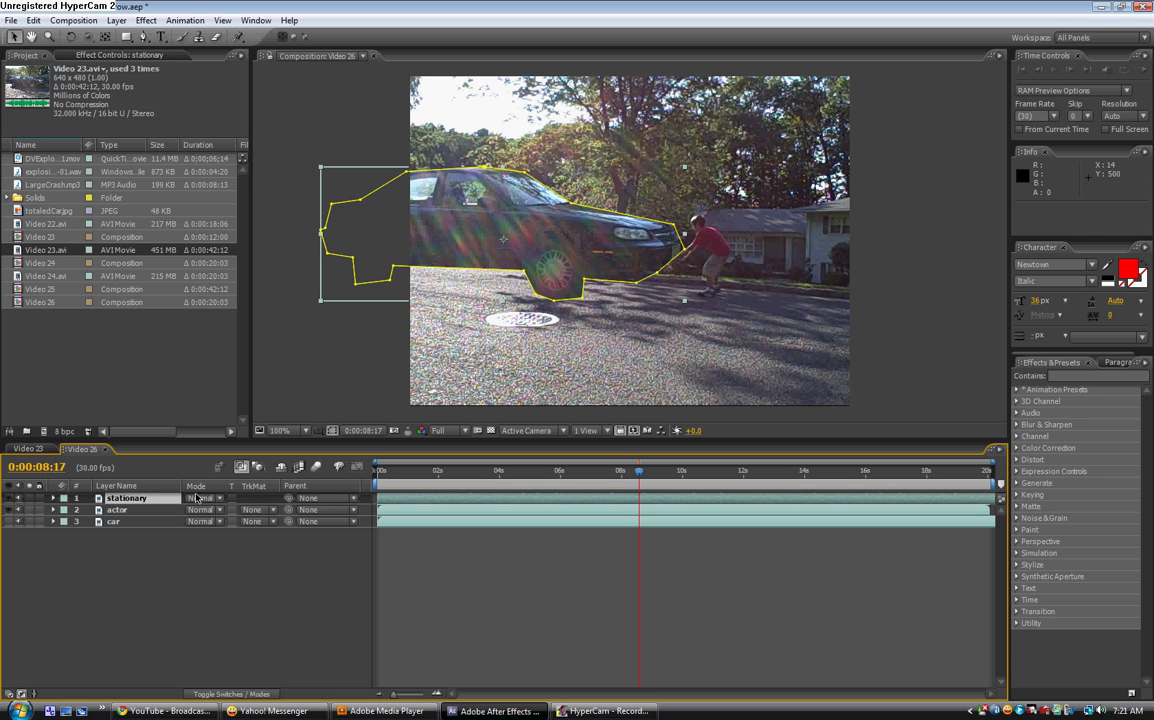
pyautogui.click(345, 385)
# Set the stationary layer's Mask Feather to 6.0, 6.0 pixels.
pyautogui.click(134, 500)
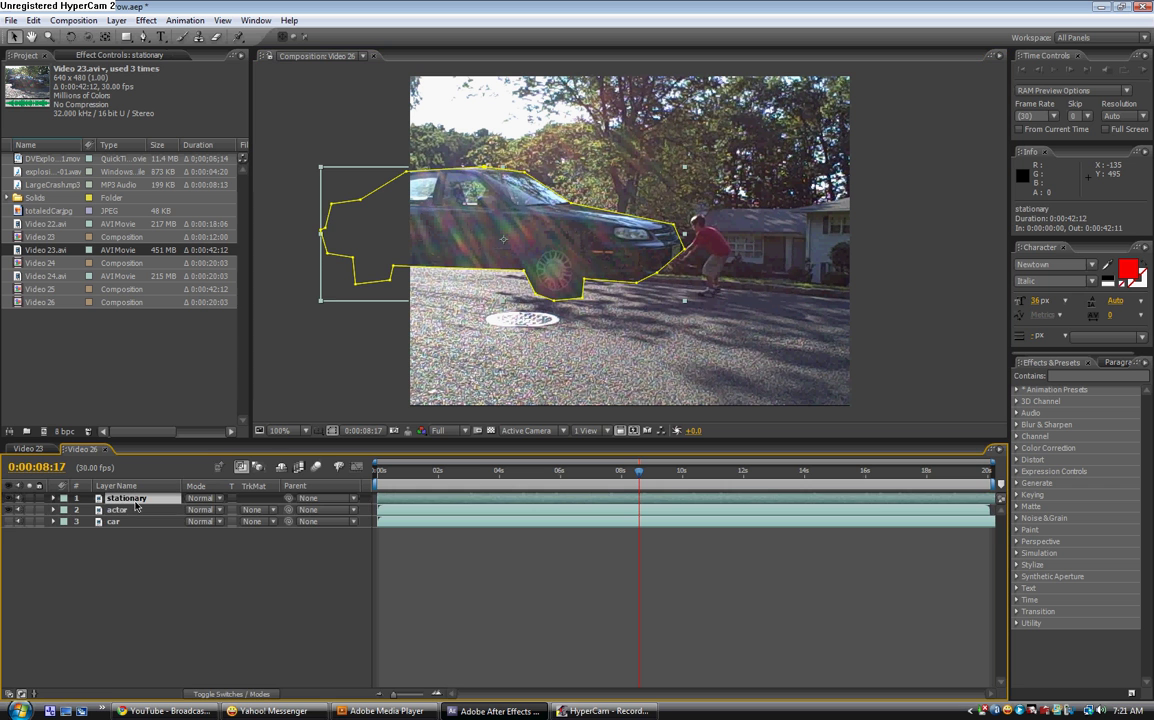
pyautogui.press('f')
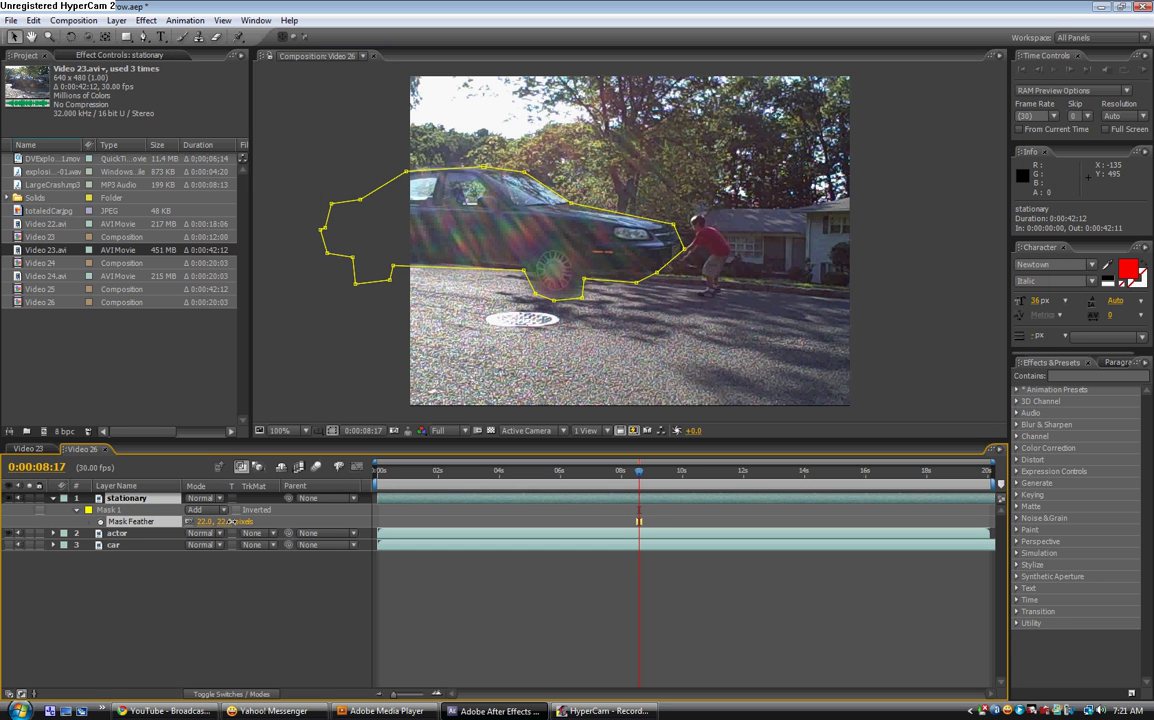
pyautogui.moveTo(228, 521); pyautogui.dragTo(196, 609)
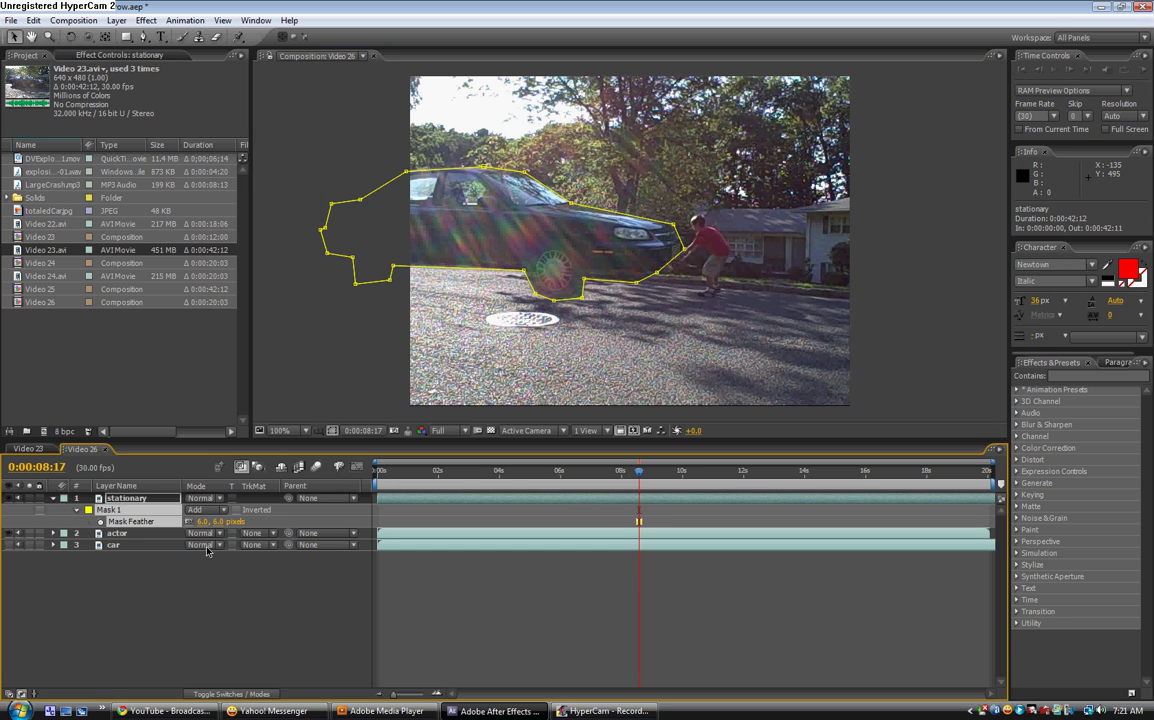
pyautogui.click(185, 571)
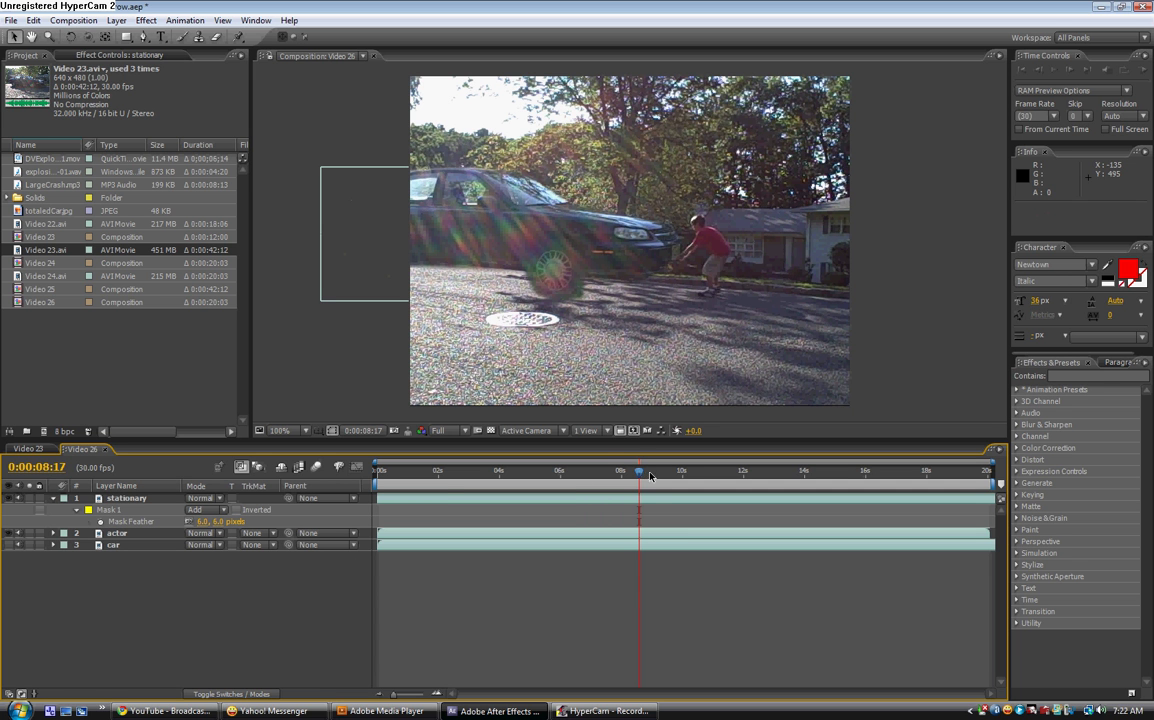
# End the stationary layer at 0:00:09:08 and stack the car layer above actor.
pyautogui.moveTo(639, 471); pyautogui.dragTo(662, 475)
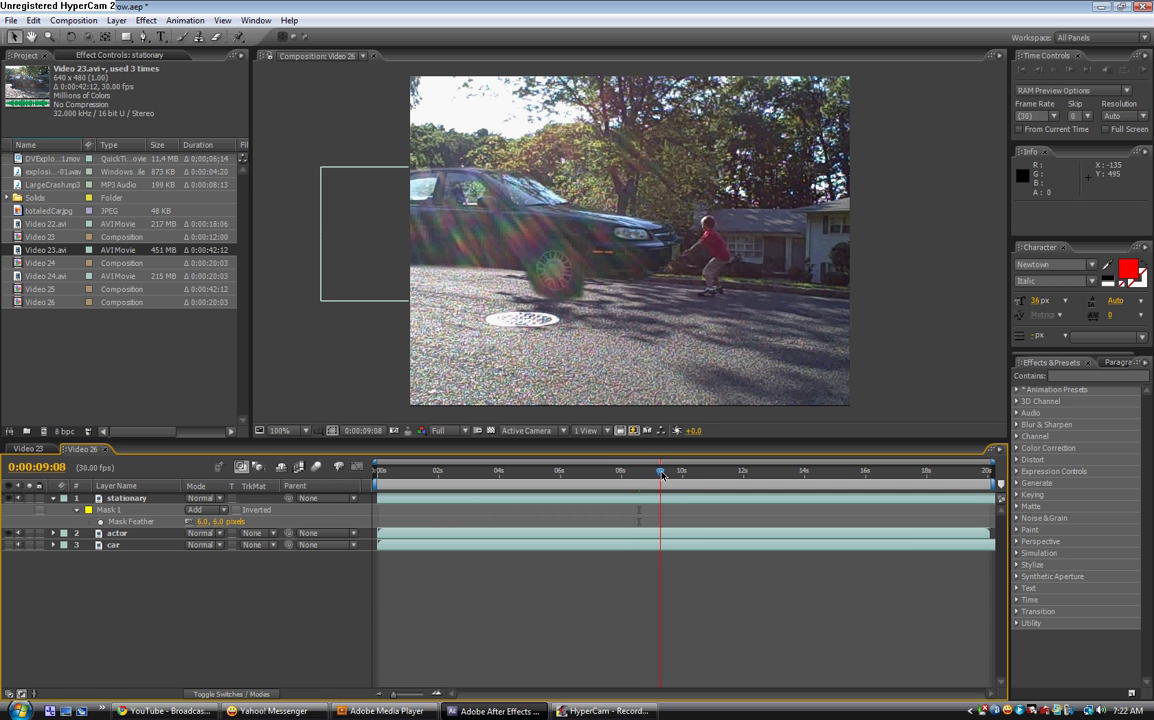
pyautogui.click(141, 498)
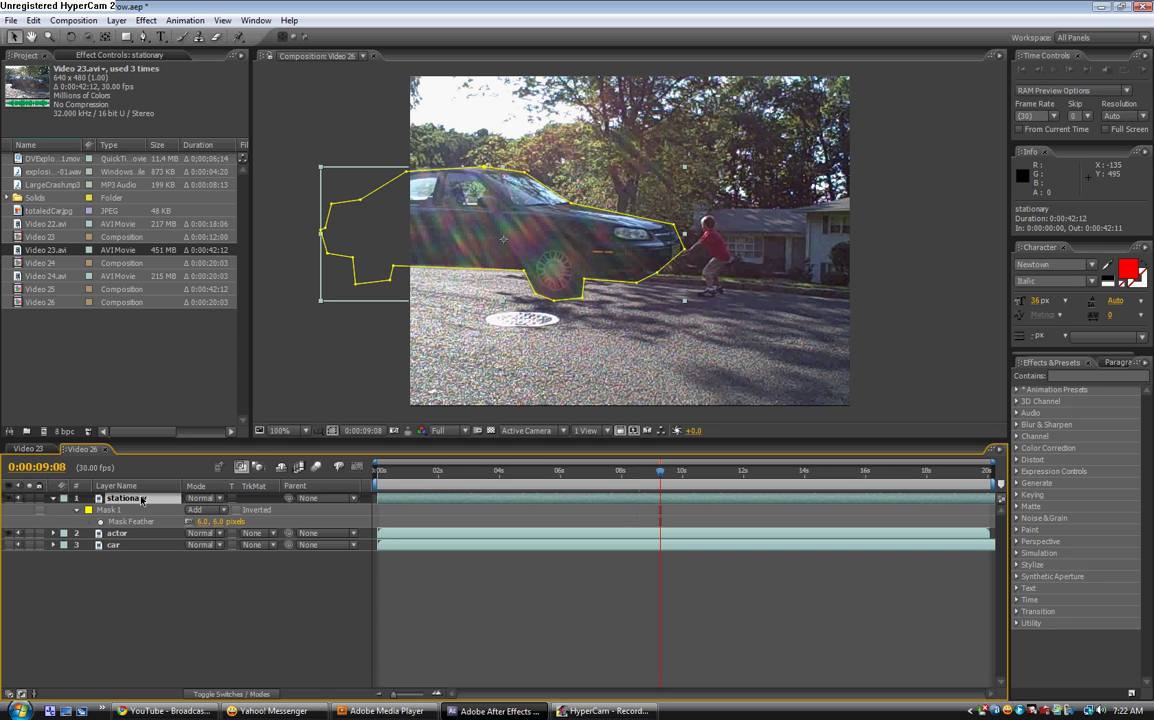
pyautogui.hotkey('alt', ']')
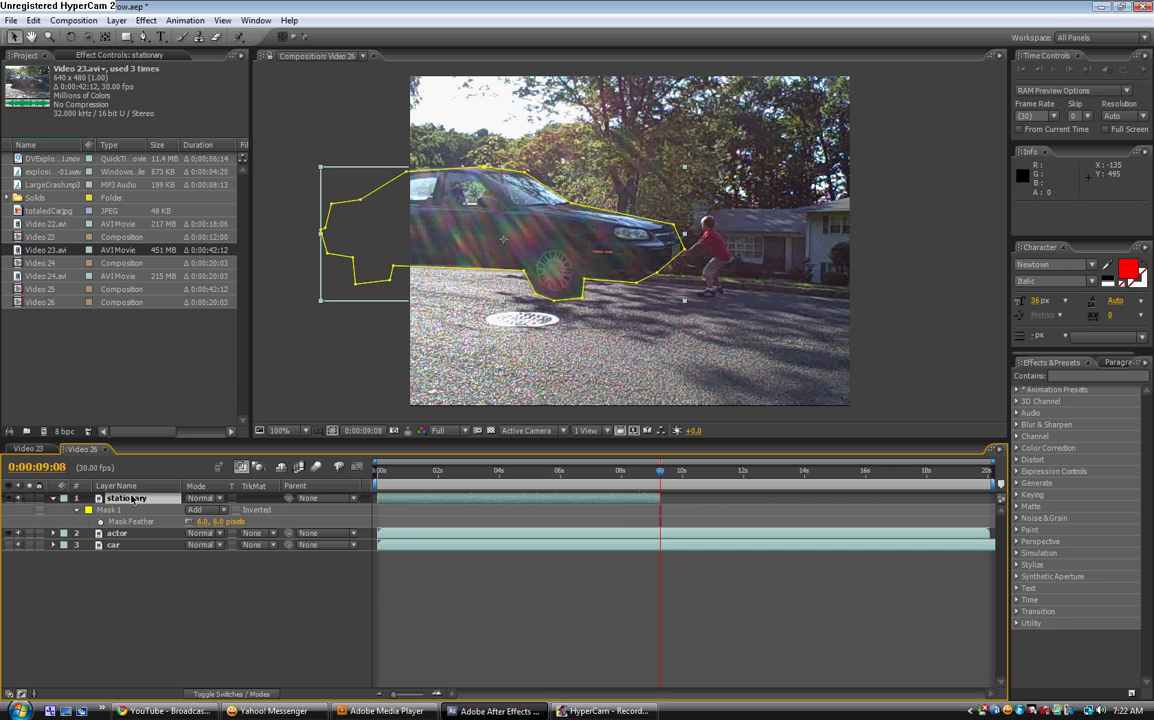
pyautogui.click(53, 498)
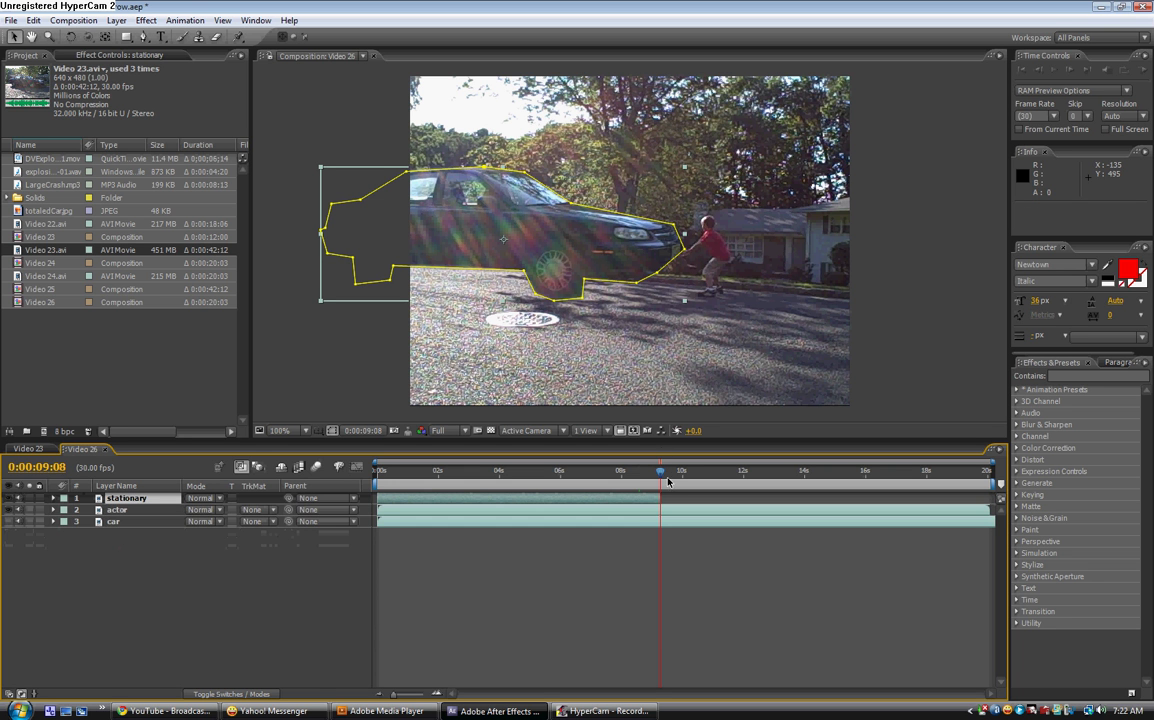
pyautogui.moveTo(660, 470); pyautogui.dragTo(667, 473)
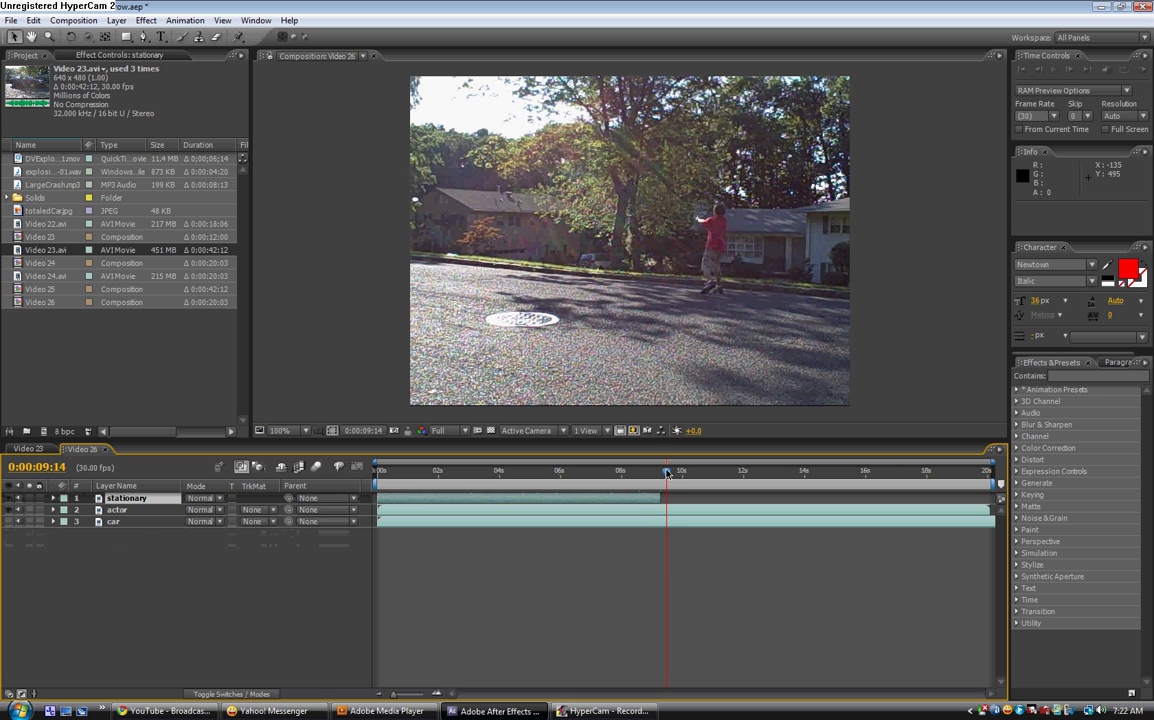
pyautogui.moveTo(124, 523); pyautogui.dragTo(137, 510)
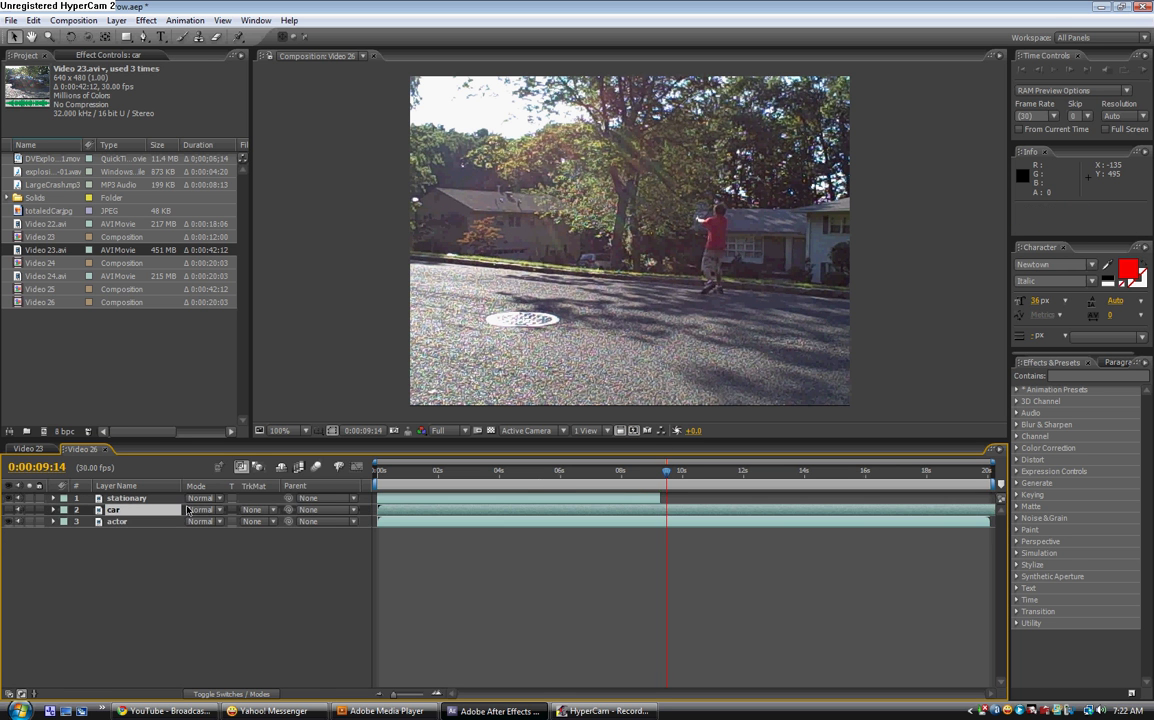
pyautogui.click(521, 487)
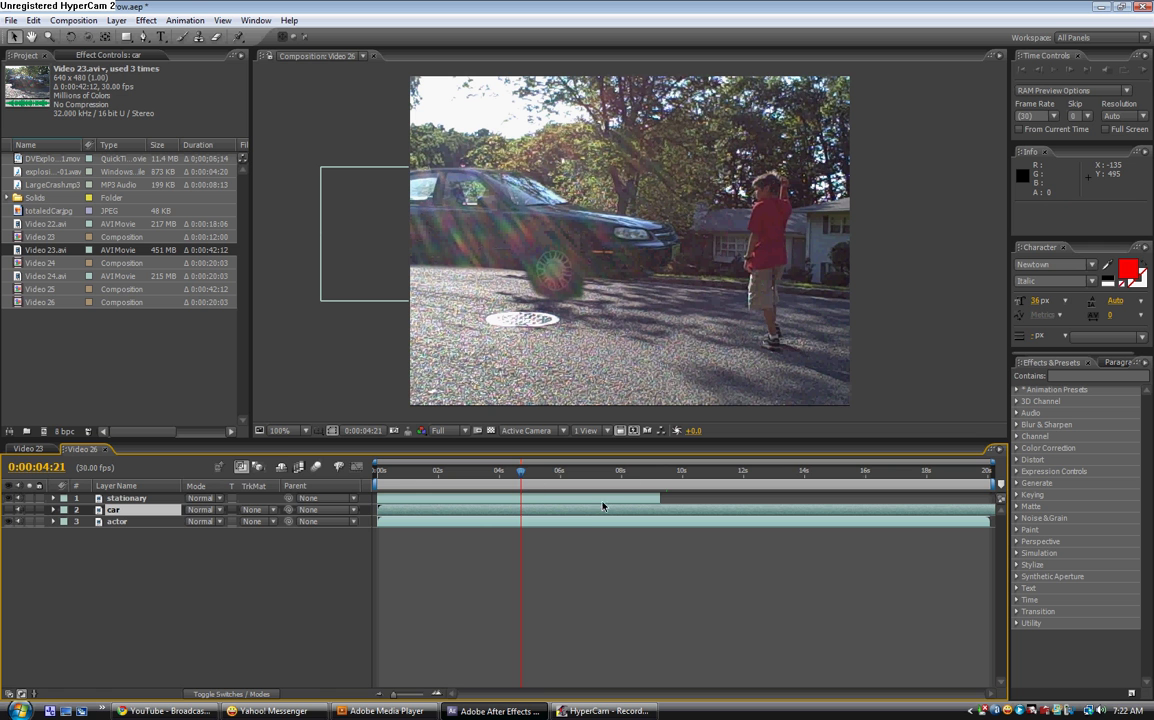
# At the first frame, view the car layer alone and start a Pen mask along its roof.
pyautogui.click(628, 469)
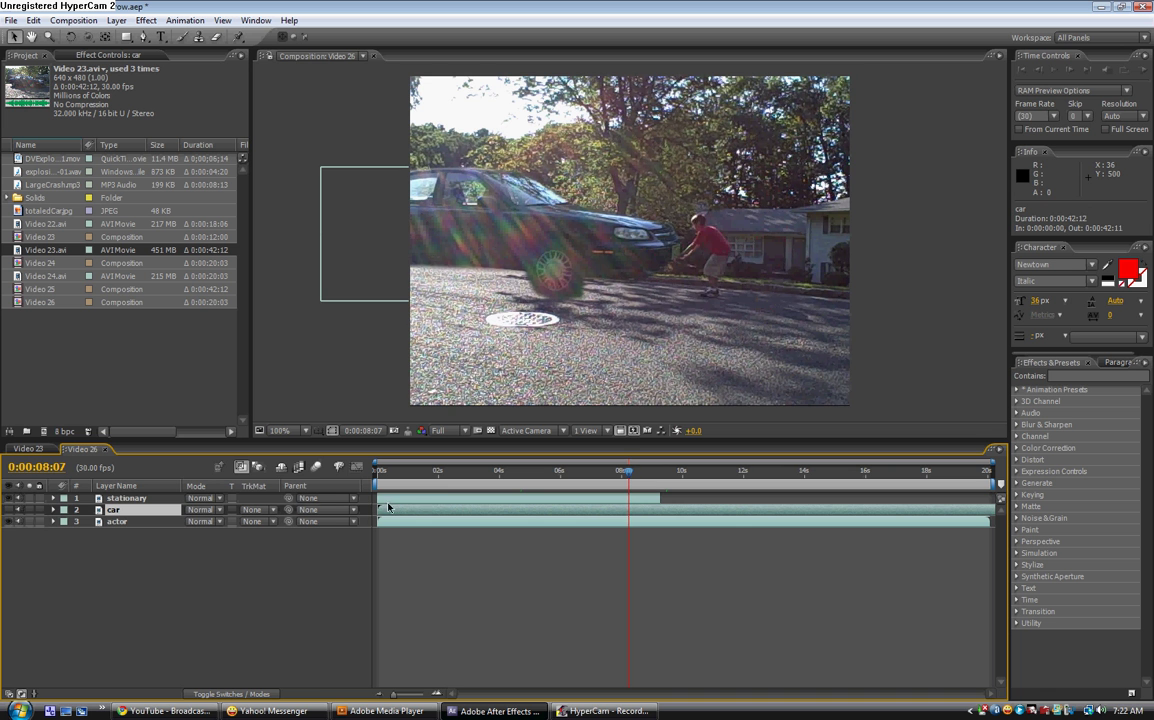
pyautogui.press('Home')
pyautogui.click(10, 510)
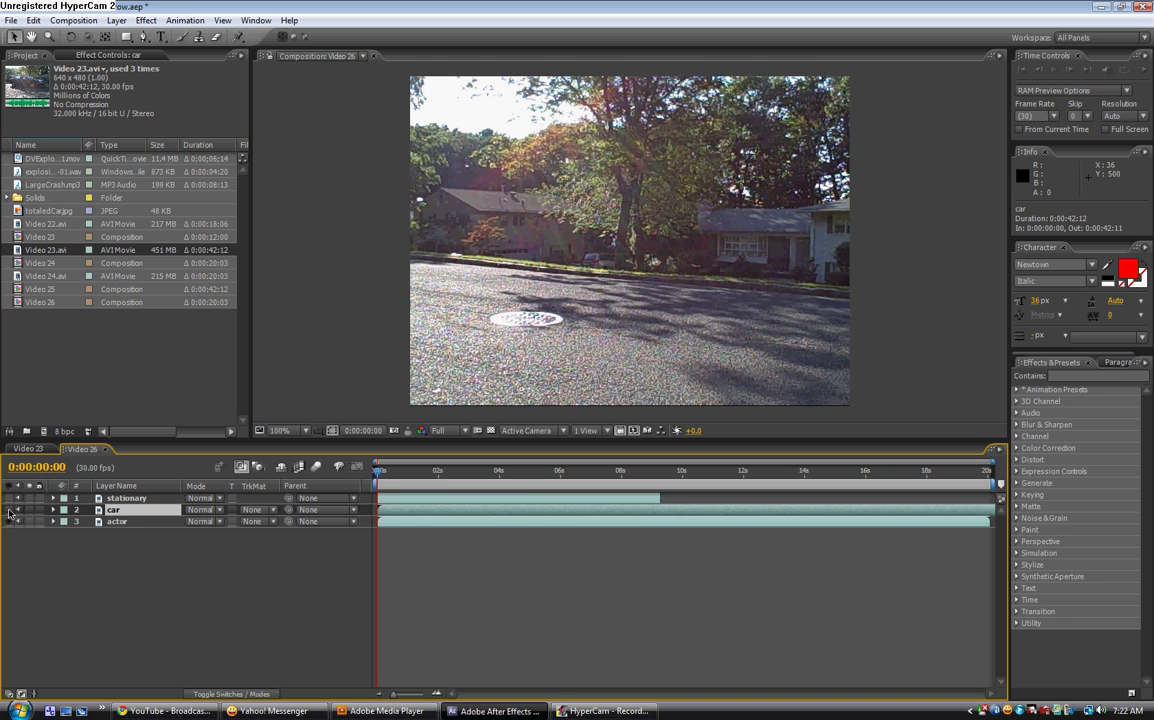
pyautogui.click(141, 37)
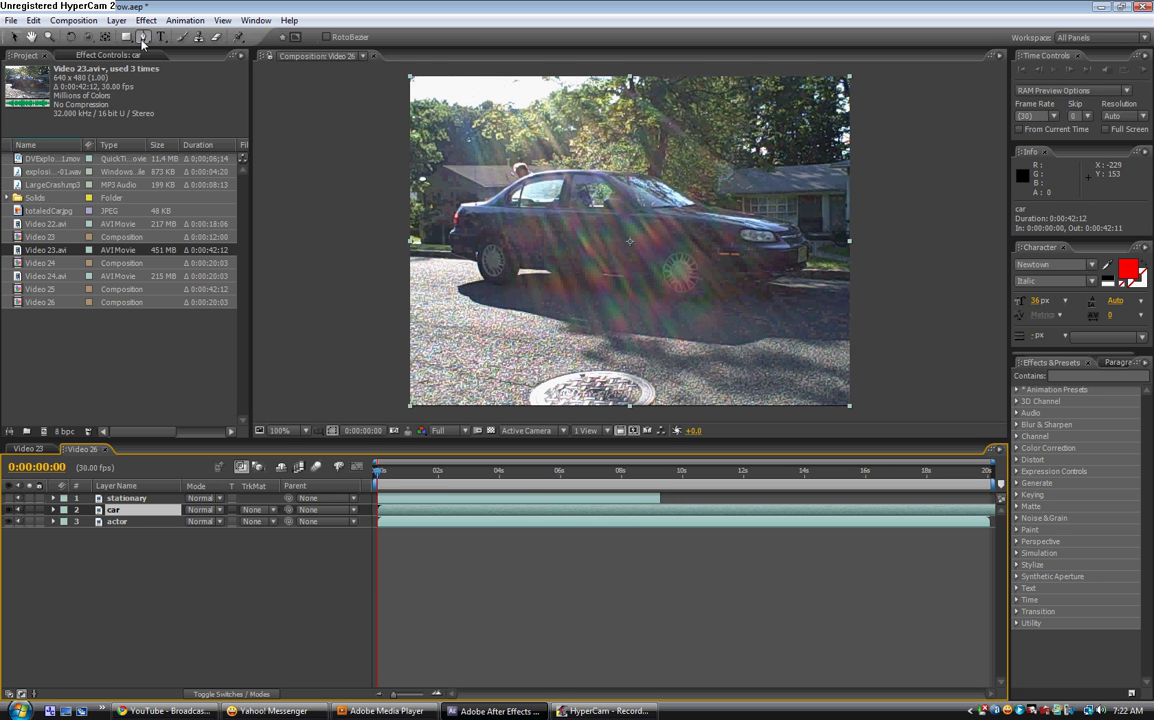
pyautogui.click(485, 202)
pyautogui.click(545, 174)
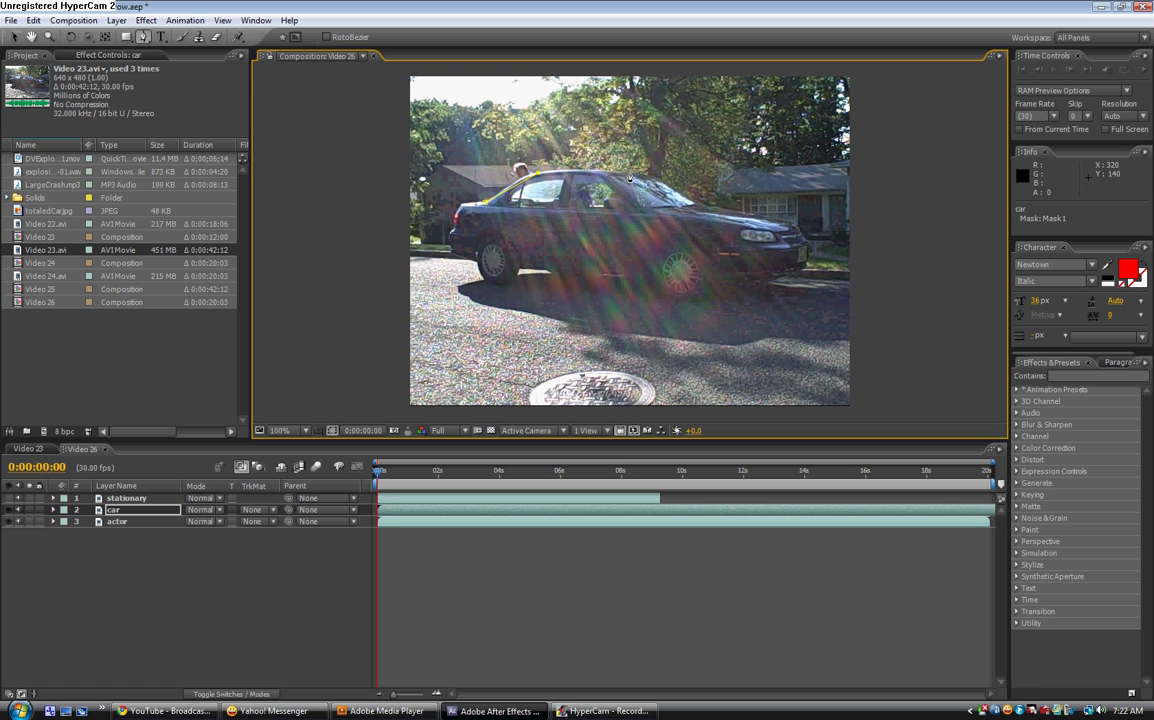
pyautogui.click(593, 171)
pyautogui.click(655, 172)
pyautogui.click(708, 207)
# Trace the mask around the bumper, wheels and rear, closing Mask 1 on the first point.
pyautogui.click(806, 231)
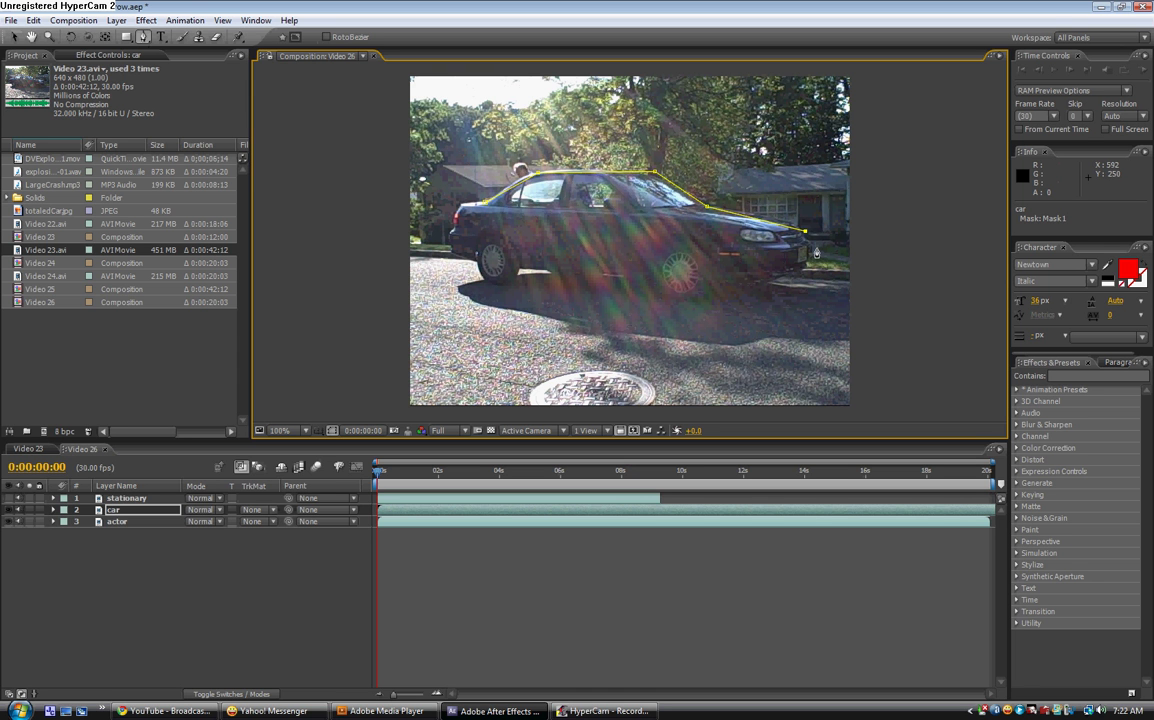
pyautogui.click(816, 247)
pyautogui.click(762, 286)
pyautogui.click(716, 280)
pyautogui.click(708, 293)
pyautogui.click(667, 301)
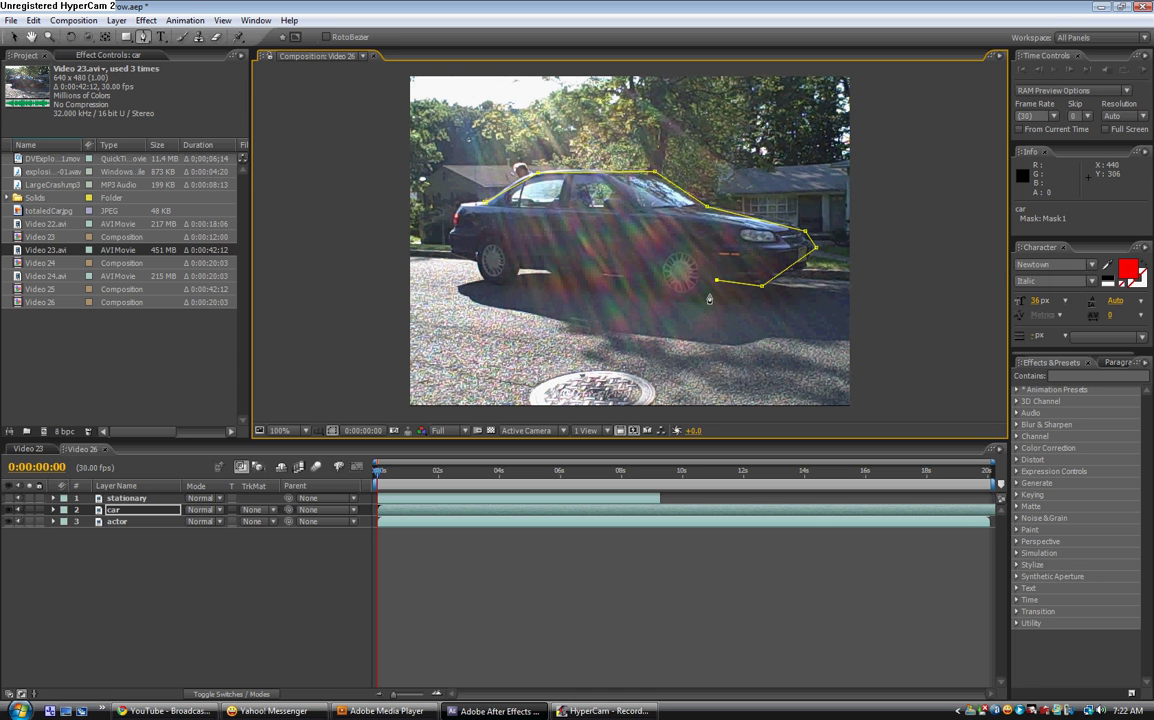
pyautogui.click(650, 272)
pyautogui.click(523, 268)
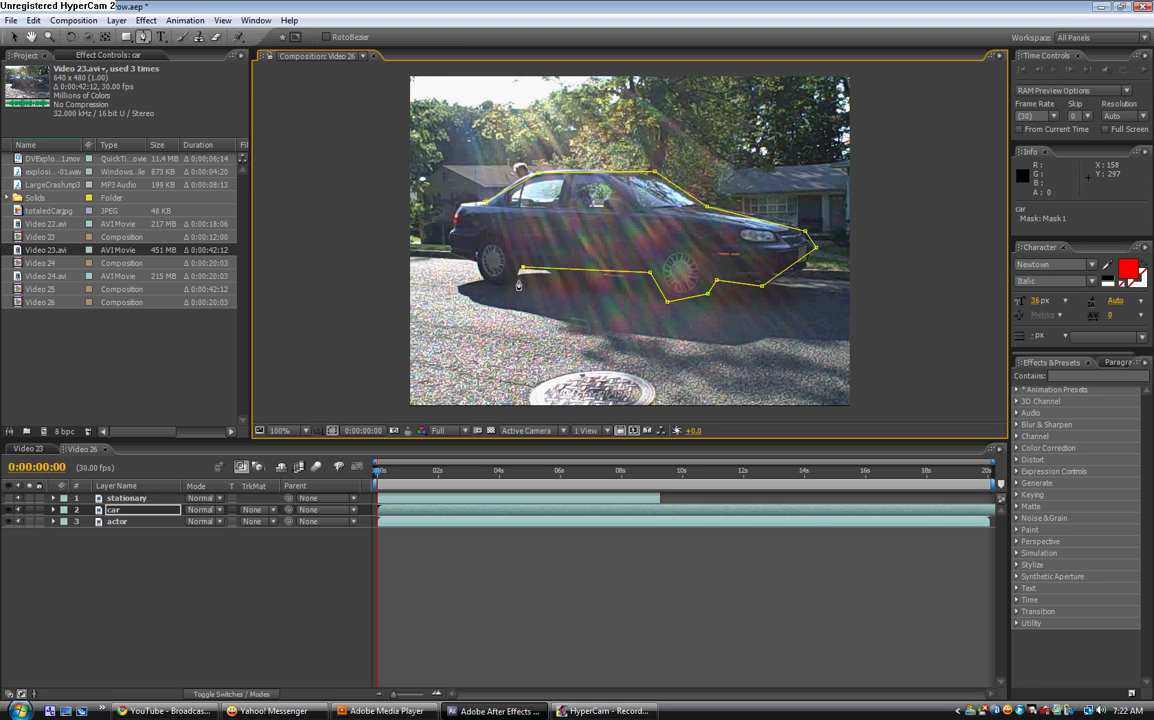
pyautogui.click(512, 283)
pyautogui.click(484, 282)
pyautogui.click(475, 262)
pyautogui.click(449, 233)
pyautogui.click(455, 209)
pyautogui.click(484, 203)
pyautogui.click(13, 40)
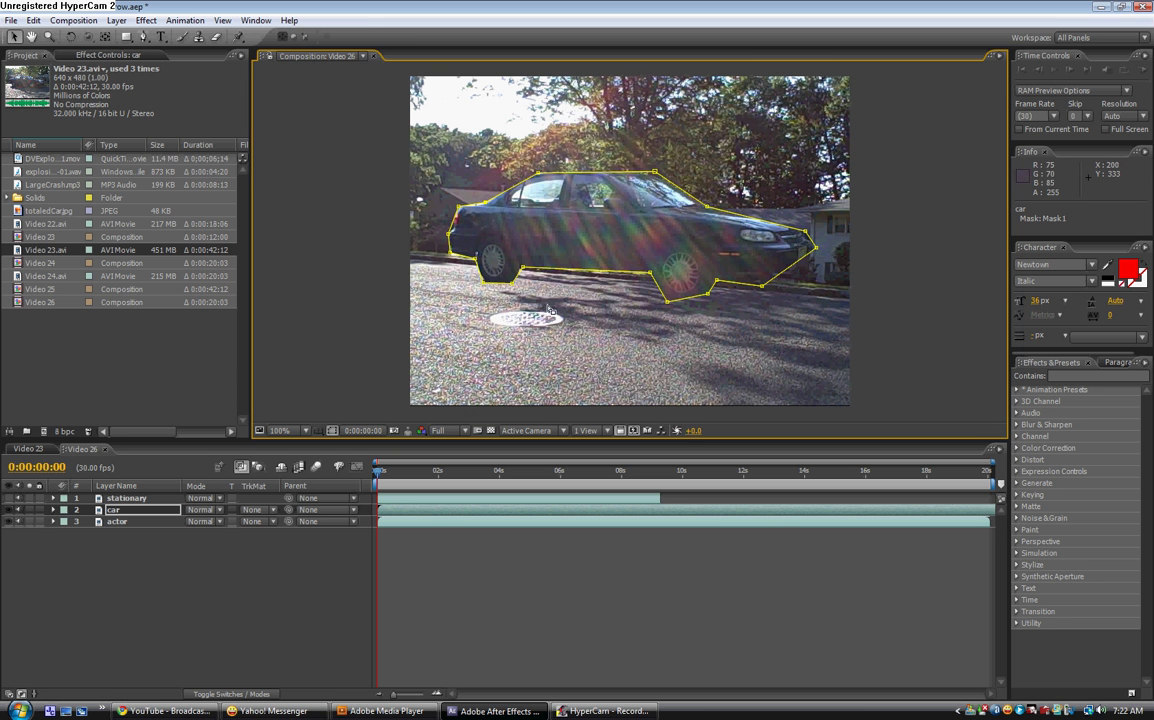
# Drag the masked car layer left beside the actor, then hide the stationary car layer.
pyautogui.press('Return')
pyautogui.moveTo(726, 256); pyautogui.dragTo(605, 253)
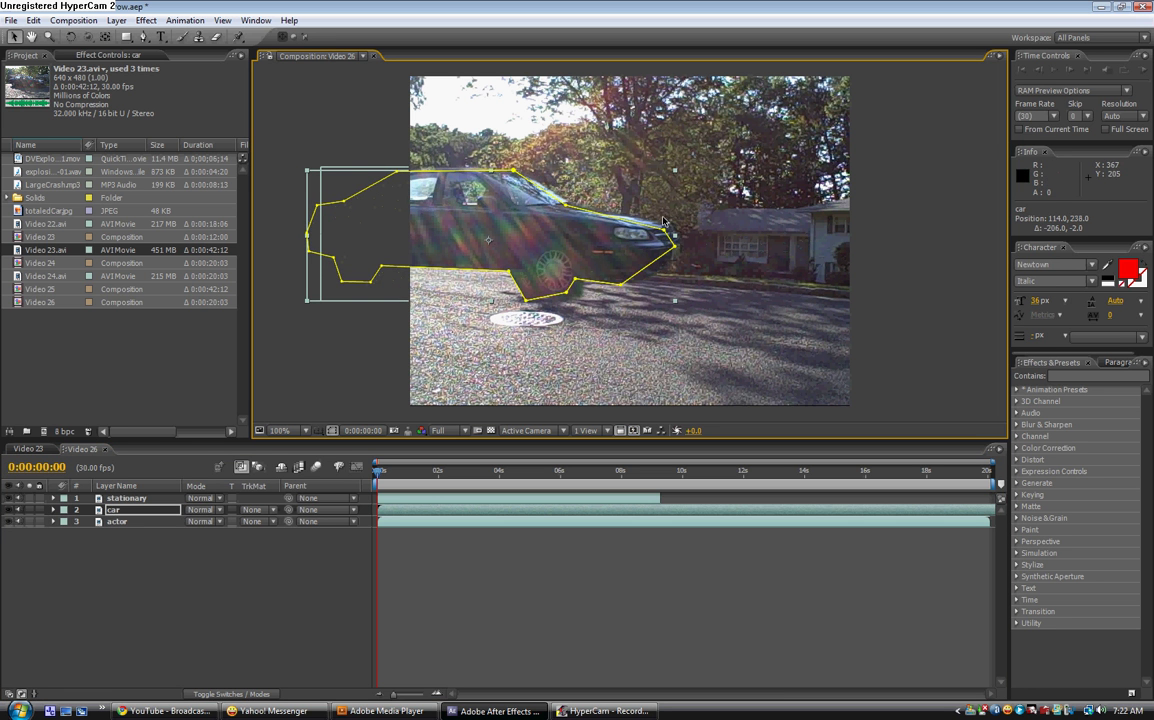
pyautogui.click(604, 213)
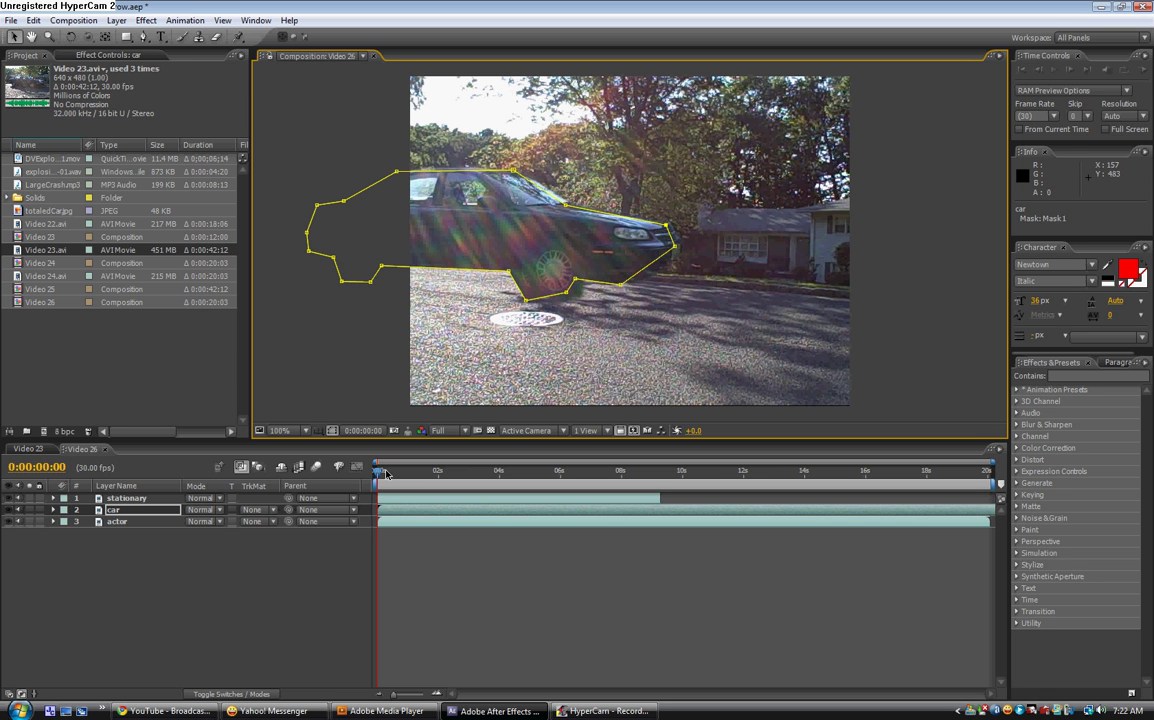
pyautogui.click(12, 499)
# At frame 0:00:00:01, nudge Mask 1's top vertex slightly left to hug the car's roof.
pyautogui.press('pagedown')
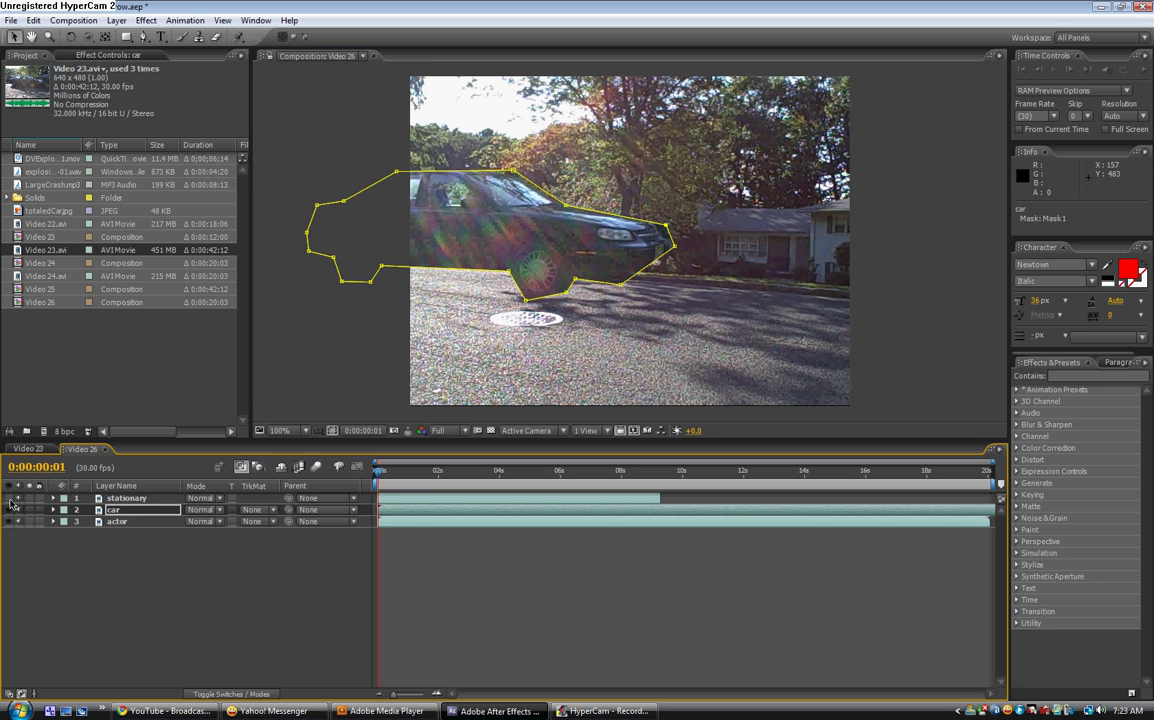
pyautogui.click(509, 172)
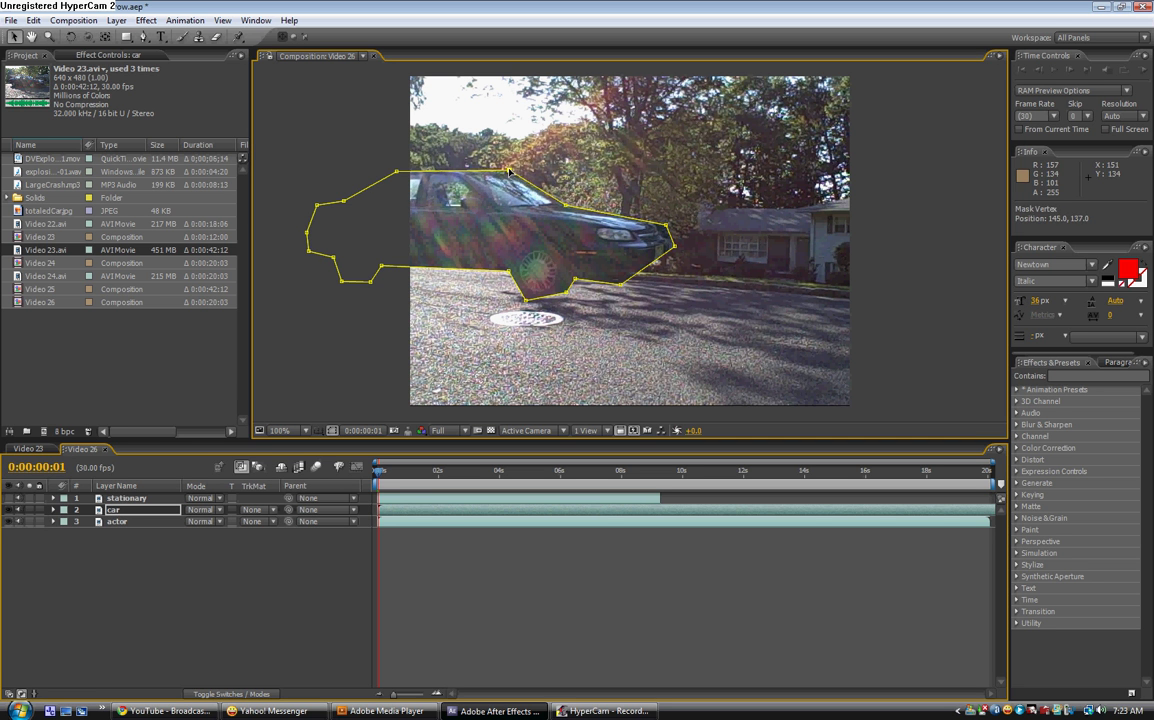
pyautogui.moveTo(509, 172); pyautogui.dragTo(499, 170)
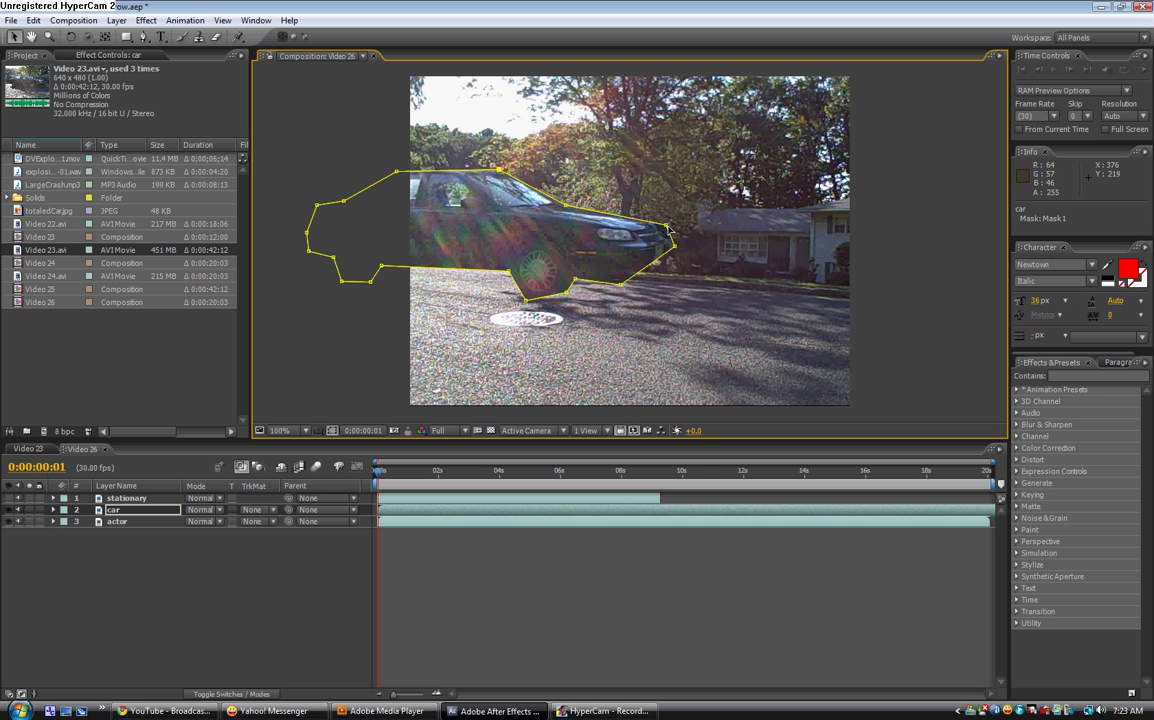